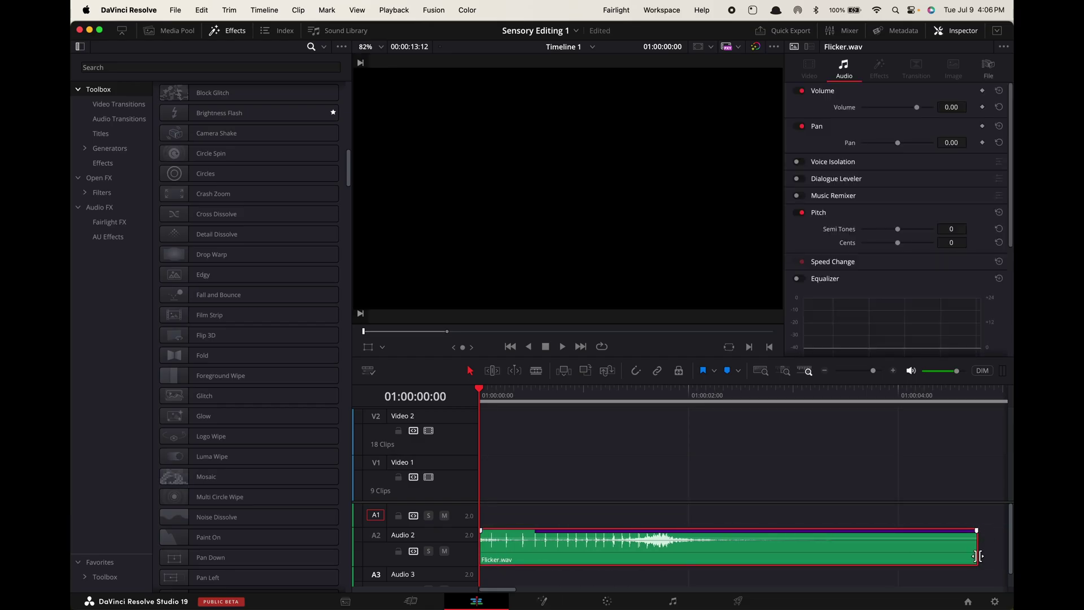
- Trim the end of Flicker.wav on Audio 2 to about 2.5 seconds and play it back from the start
left_click_drag(978, 556, 746, 556)
key("space")
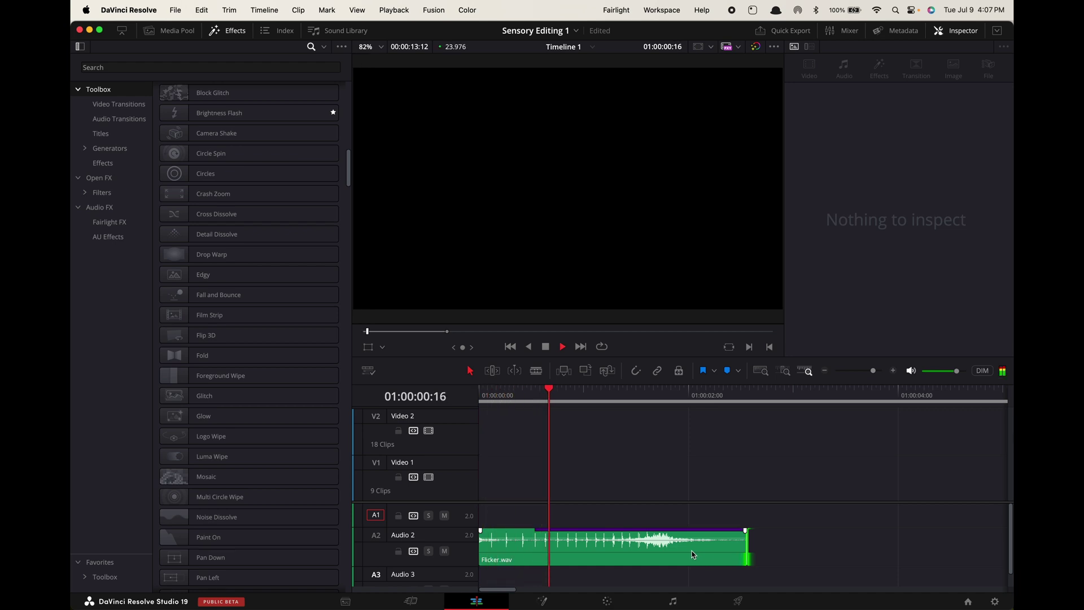
key("space")
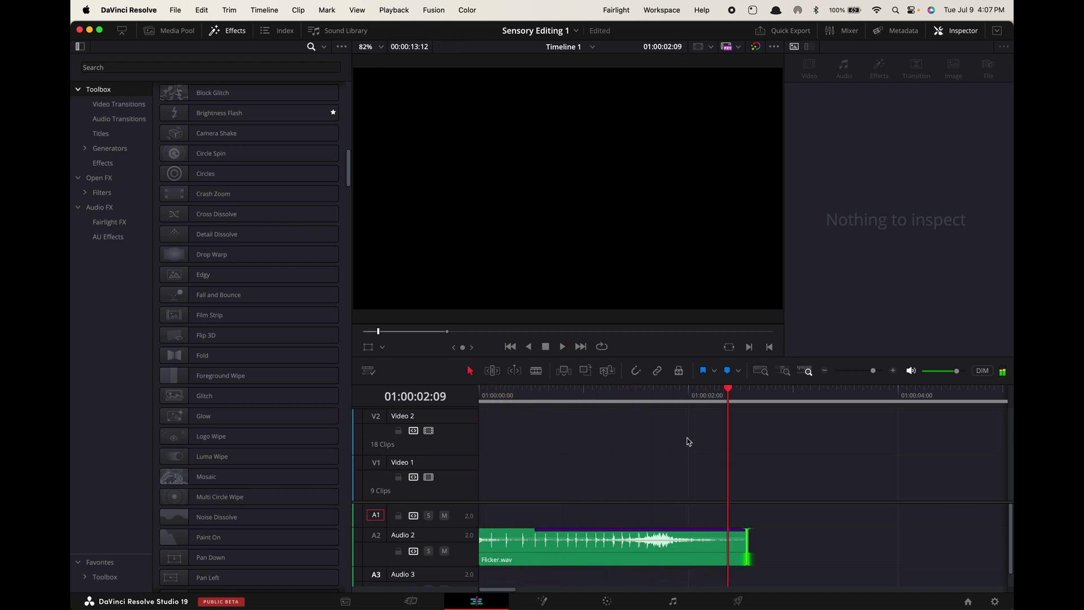
left_click_drag(698, 402, 479, 397)
key("space")
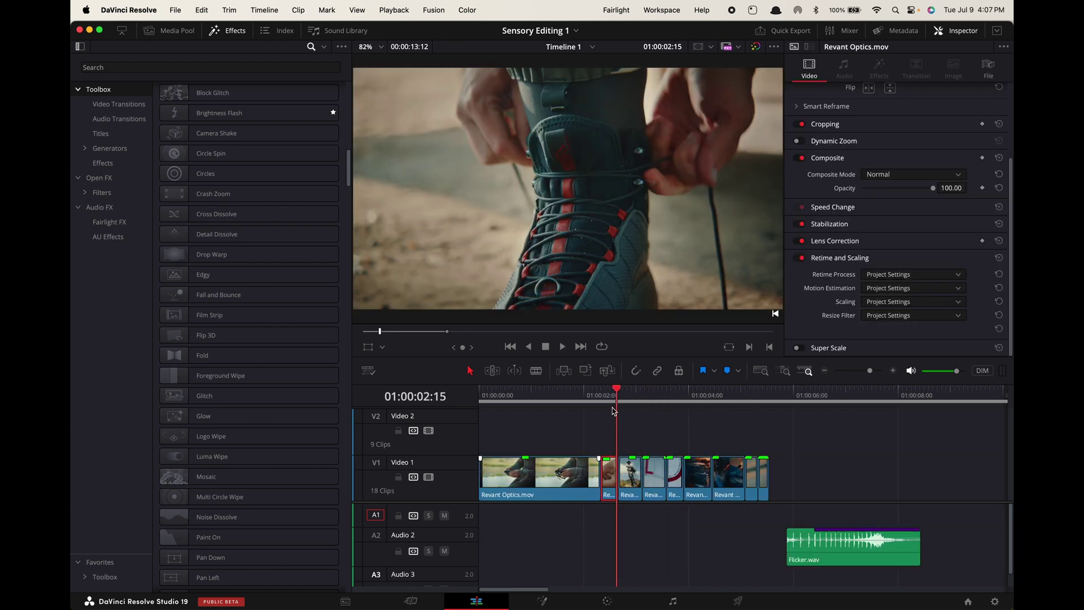
- Set the duration of all the Revant Optics.mov clips on Video 1 to 3 frames each
left_click_drag(615, 394, 713, 416)
left_click_drag(771, 426, 505, 502)
right_click(508, 485)
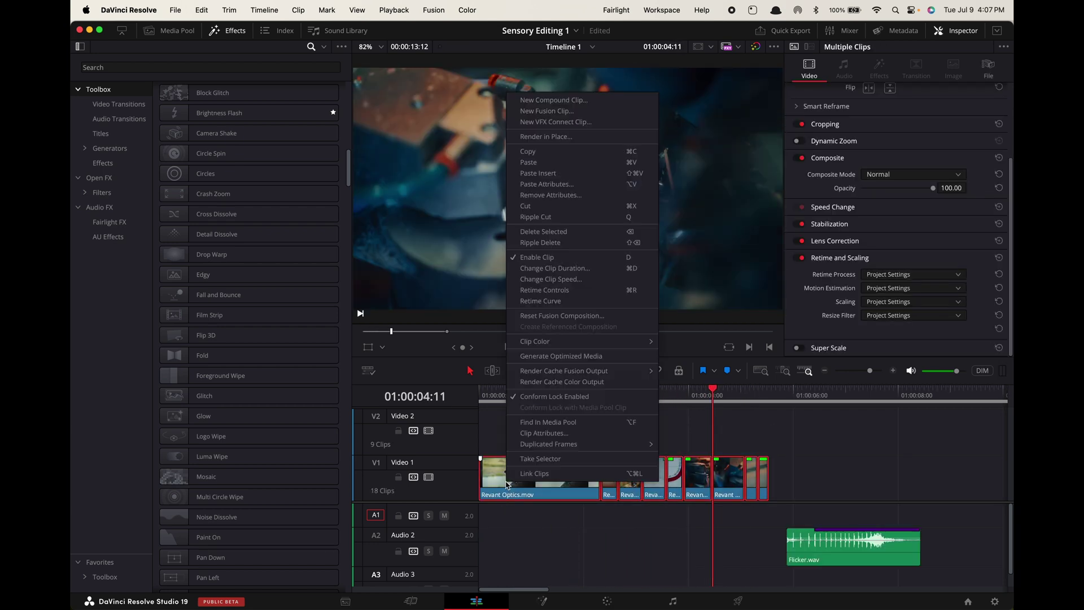
left_click(551, 271)
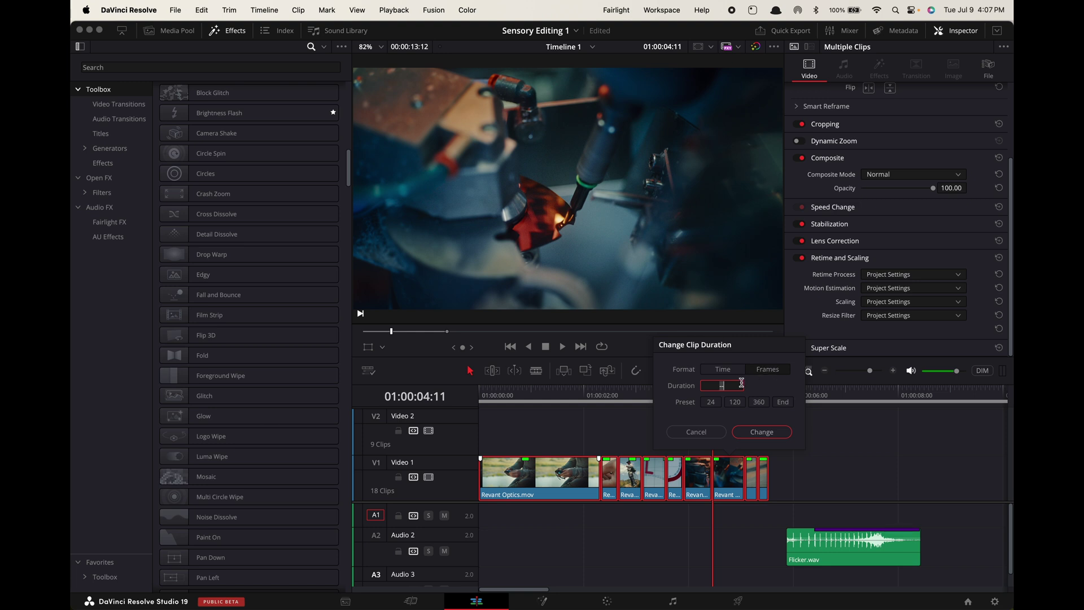
key("Return")
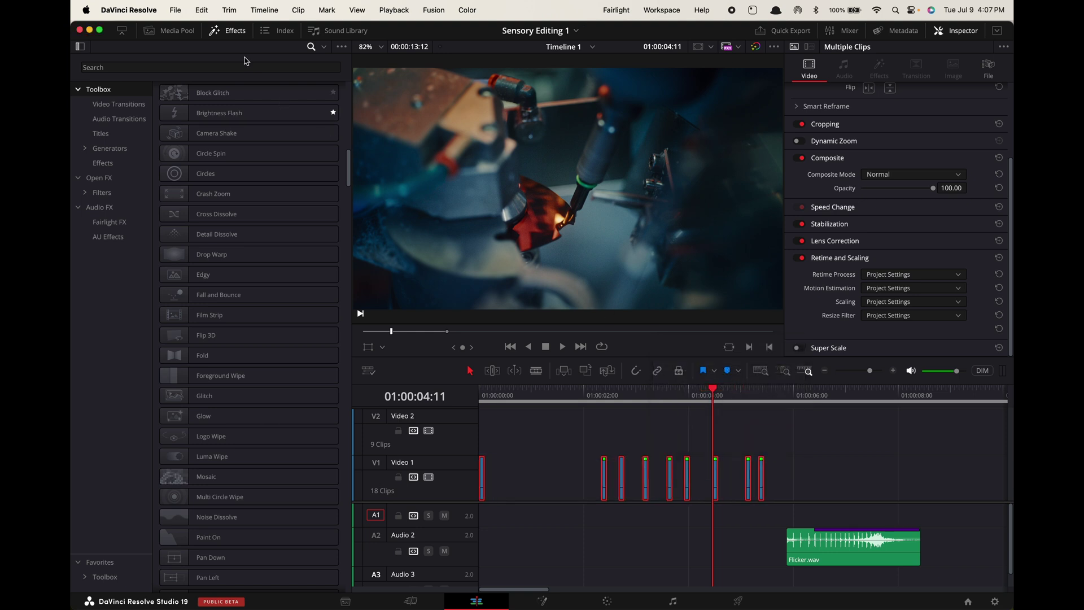
- Delete the gaps between the shortened clips on Video 1 and play the sequence with Flicker.wav from the timeline start
left_click(203, 8)
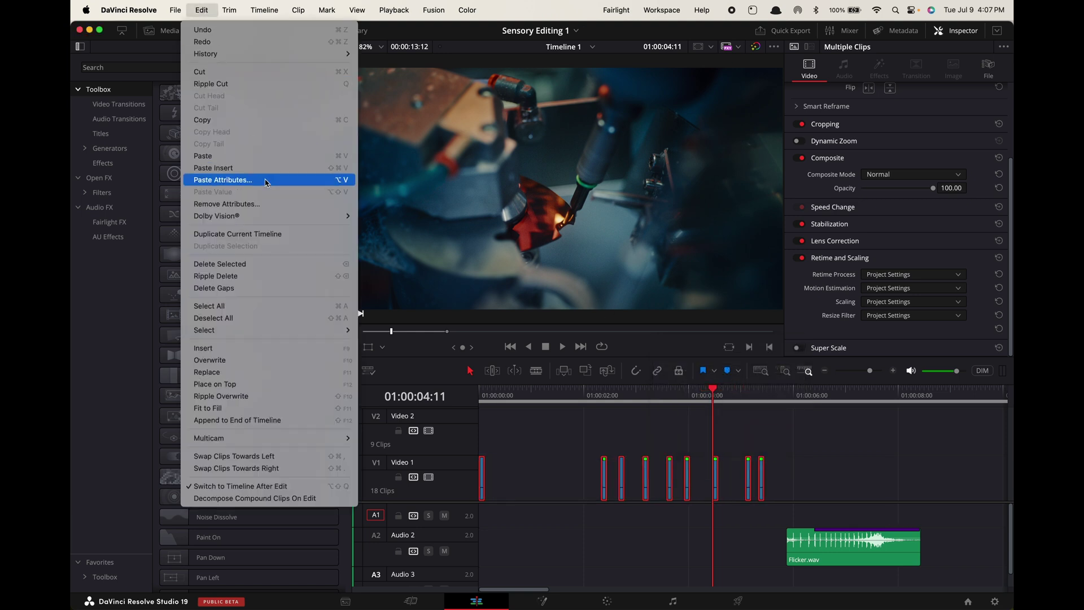
left_click(303, 289)
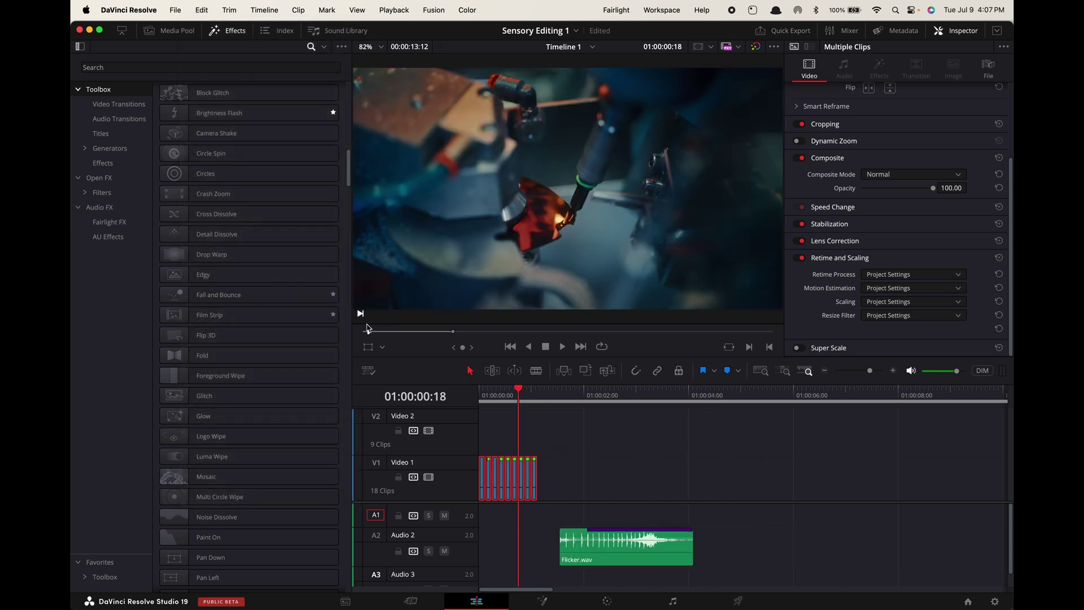
left_click_drag(536, 486, 637, 490)
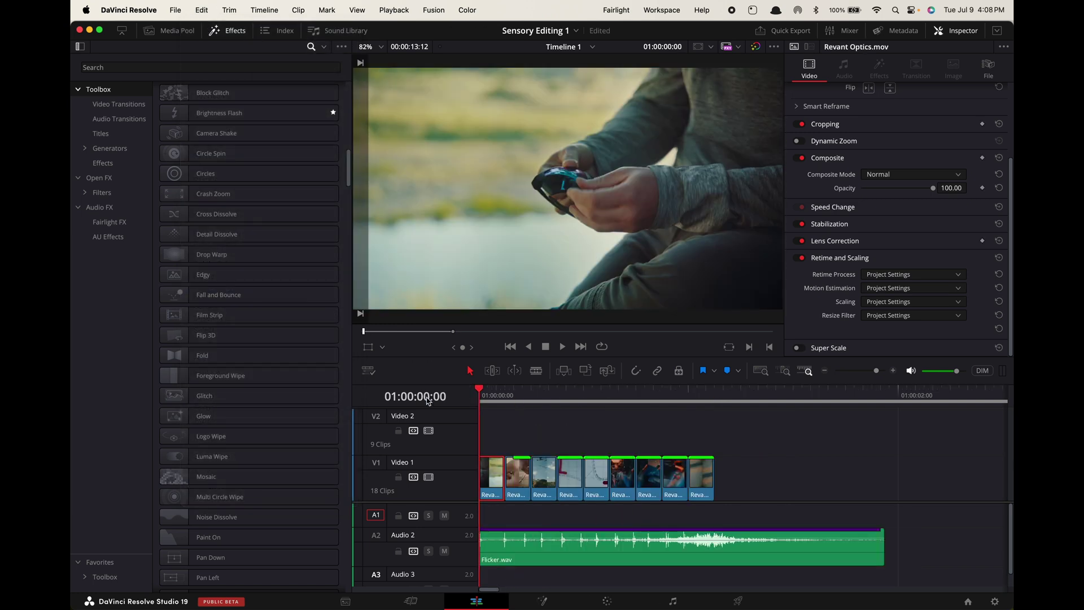
key("space")
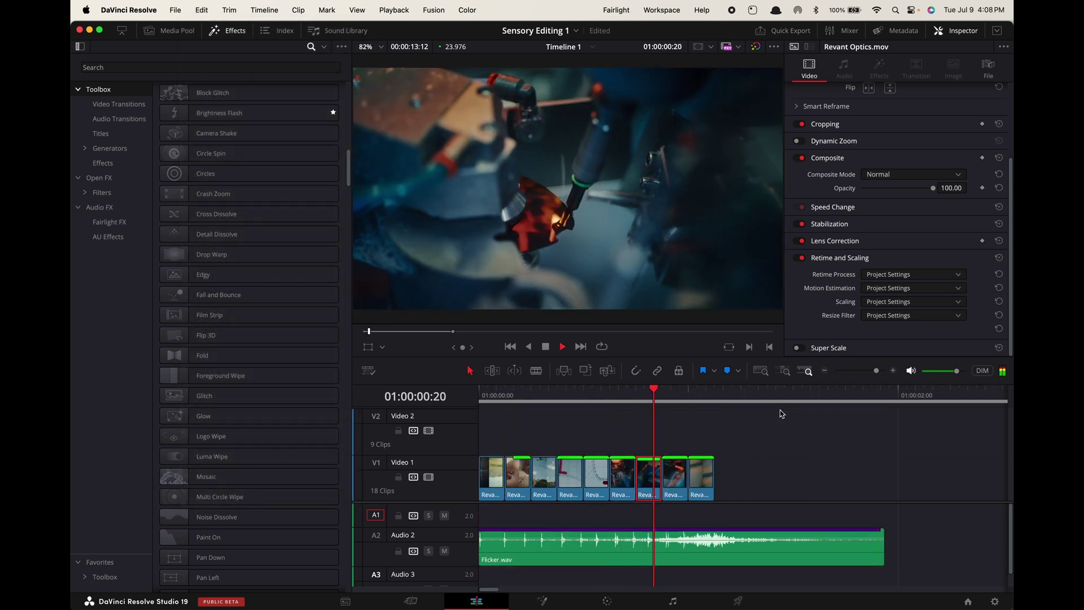
key("space")
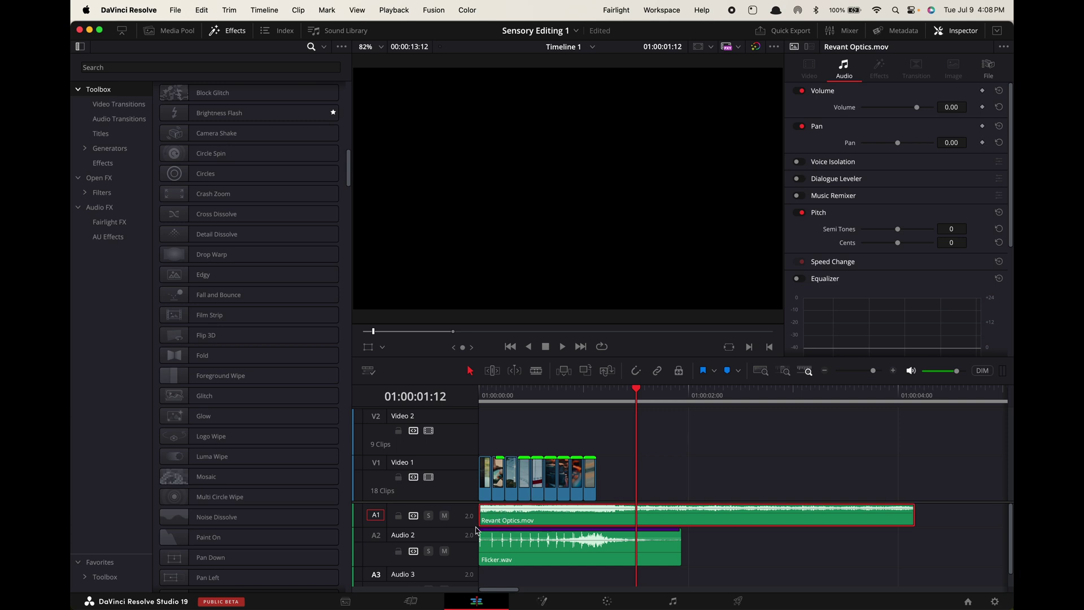
- Increase the height of the Audio 1 track and play the sequence with its Revant Optics.mov audio from the start
left_click_drag(473, 527, 473, 543)
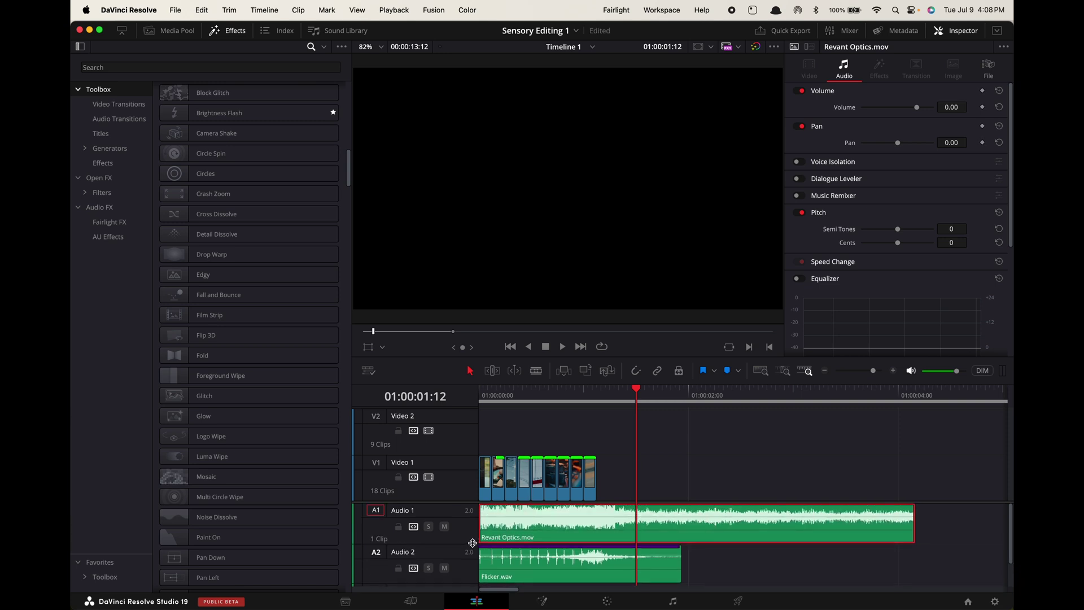
left_click(479, 395)
key("space")
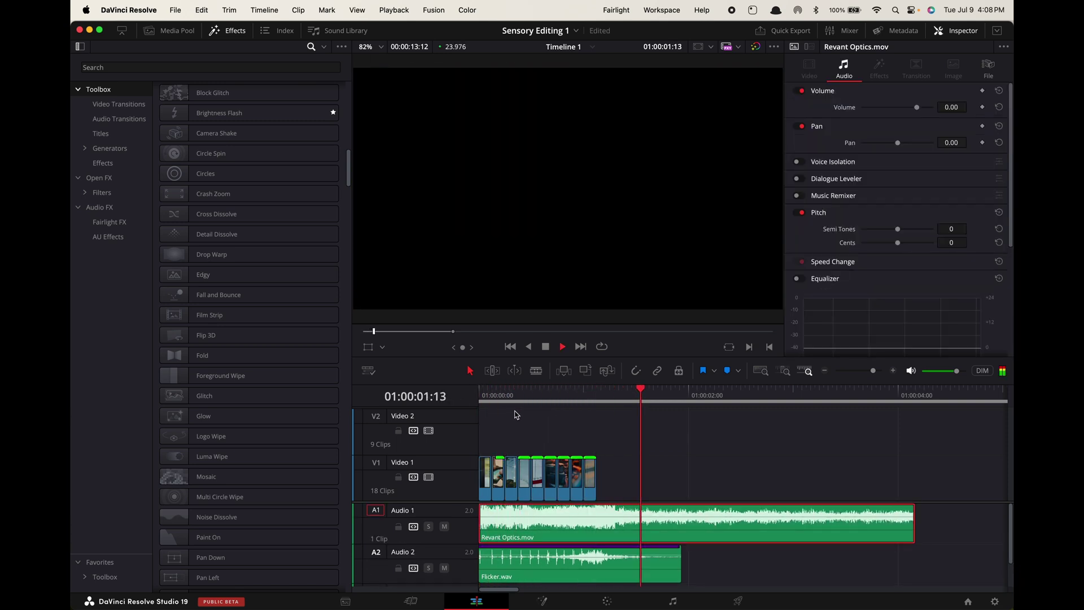
key("space")
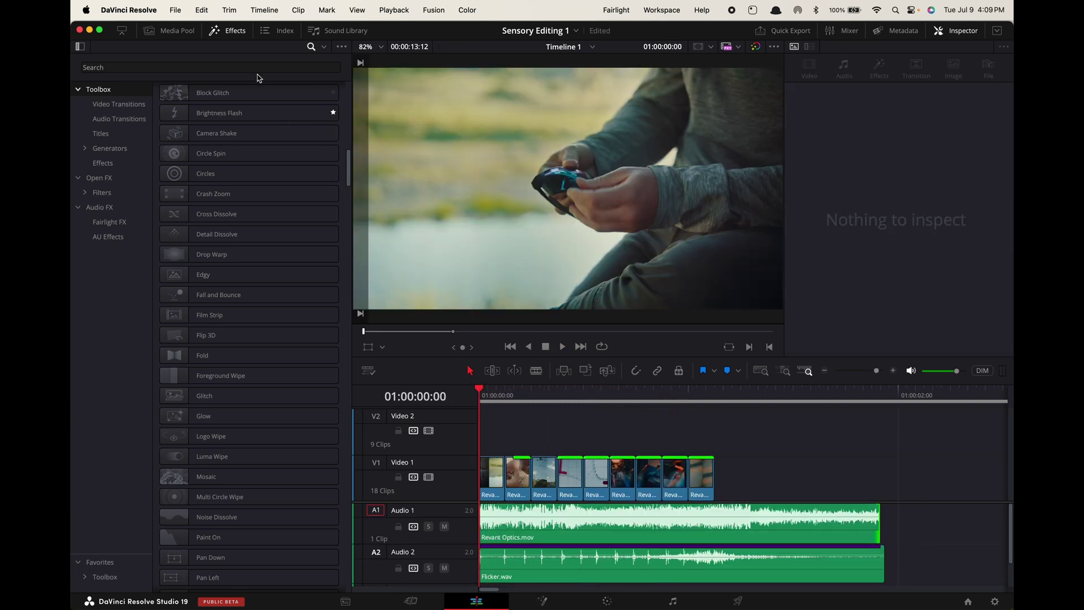
- Add an Adjustment Clip at the start of Video 2 and shorten it to about 4 frames
left_click(255, 67)
type("adjus")
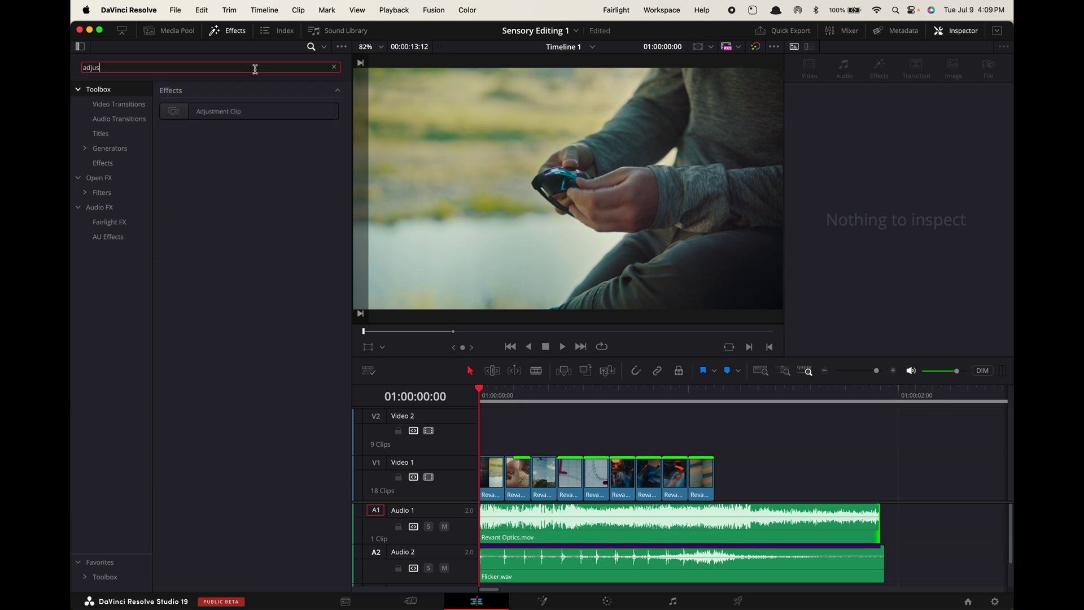
left_click_drag(220, 111, 611, 438)
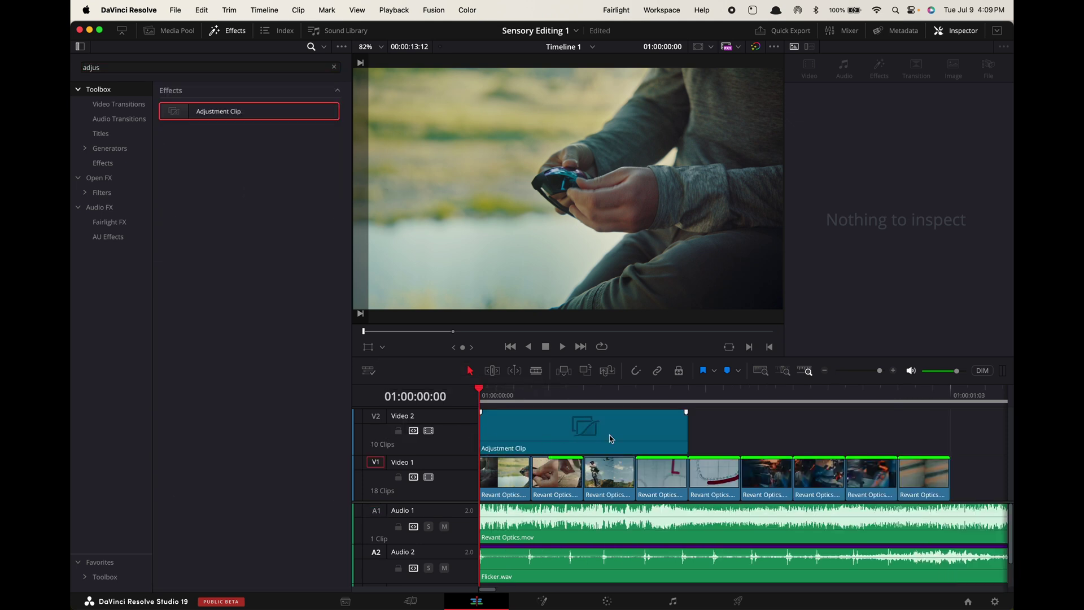
left_click_drag(684, 435, 519, 437)
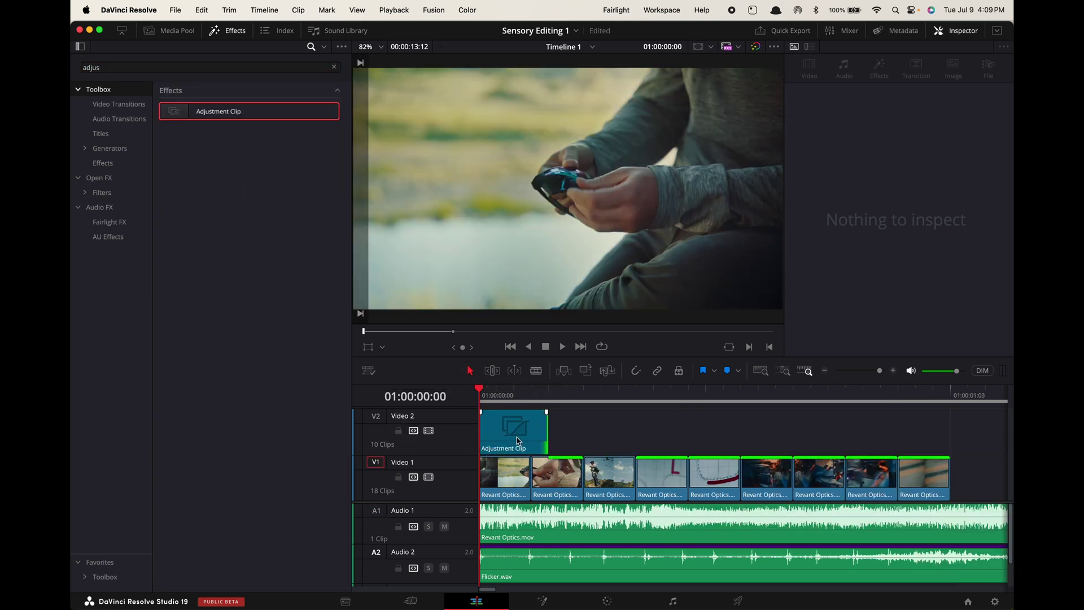
- Apply the Resolve FX Transform effect to the adjustment clip
left_click(499, 437)
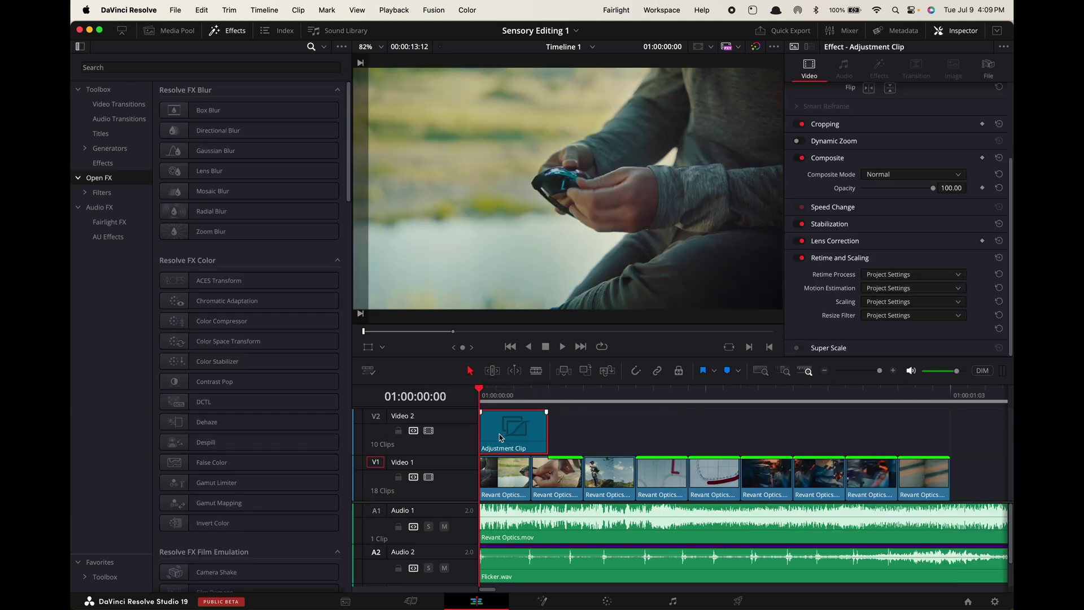
left_click(128, 68)
type("trans")
left_click_drag(215, 179, 502, 430)
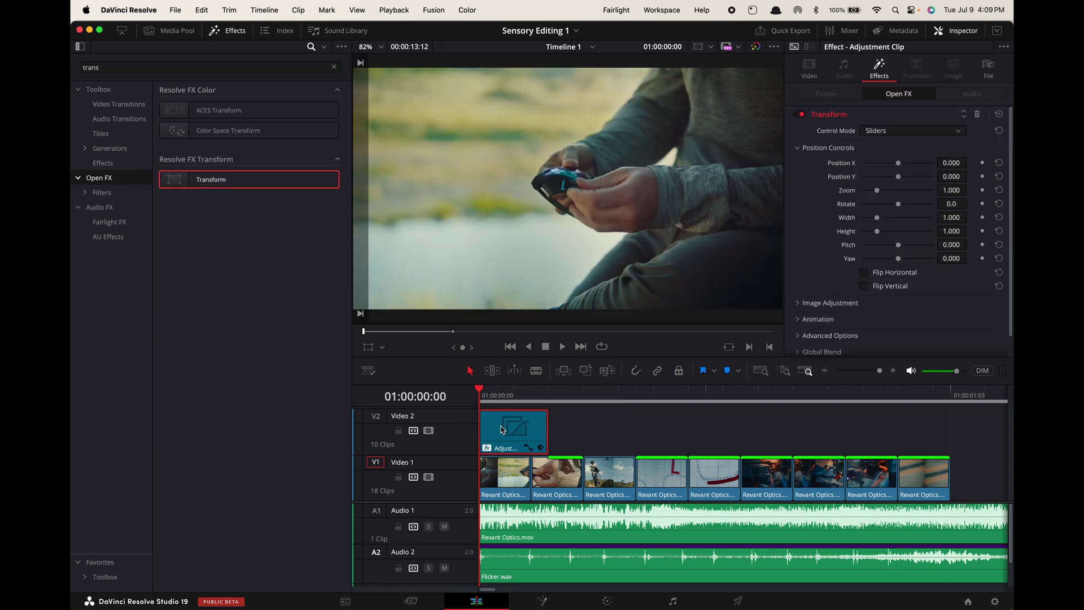
- Set the Transform effect's Zoom to 1.3 at 01:00:00:03 and expand its Animation settings to show Motion Blur
left_click(532, 397)
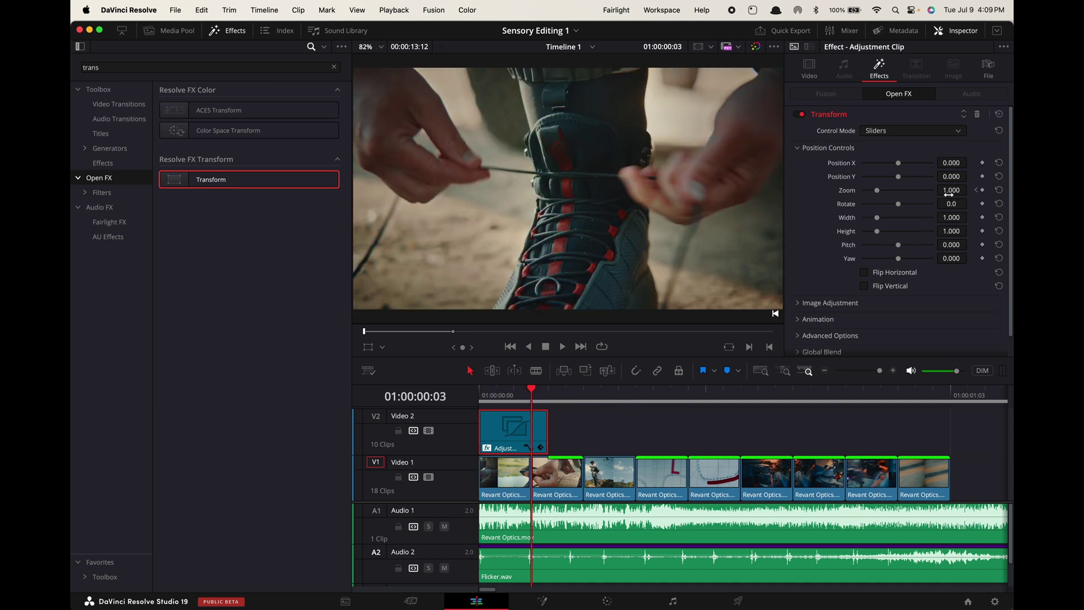
type("1.3")
key("Return")
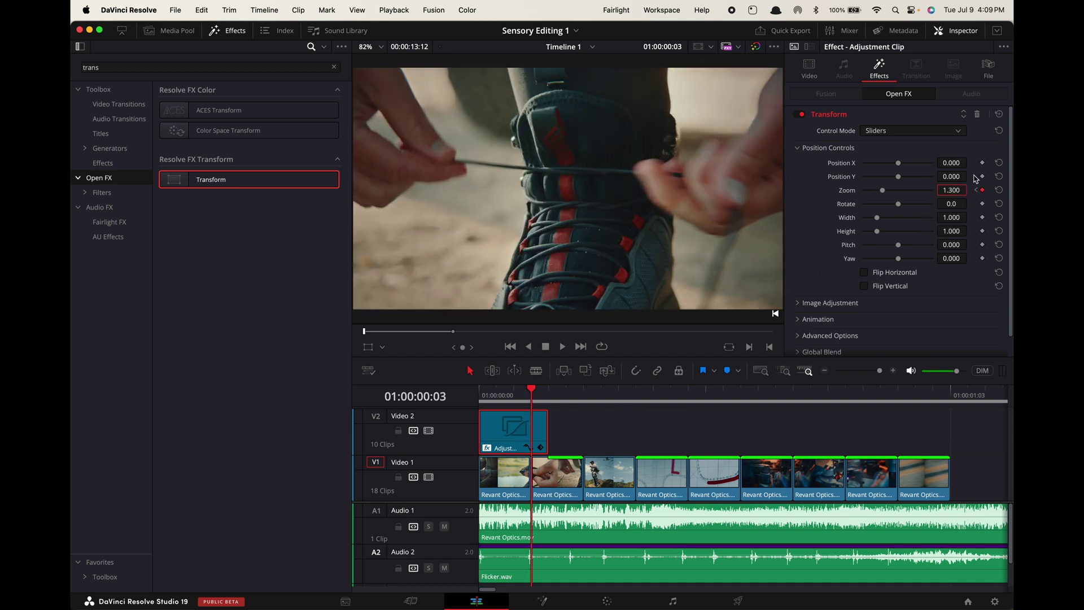
scroll(889, 305, "down", 1)
left_click(804, 299)
scroll(819, 230, "down", 1)
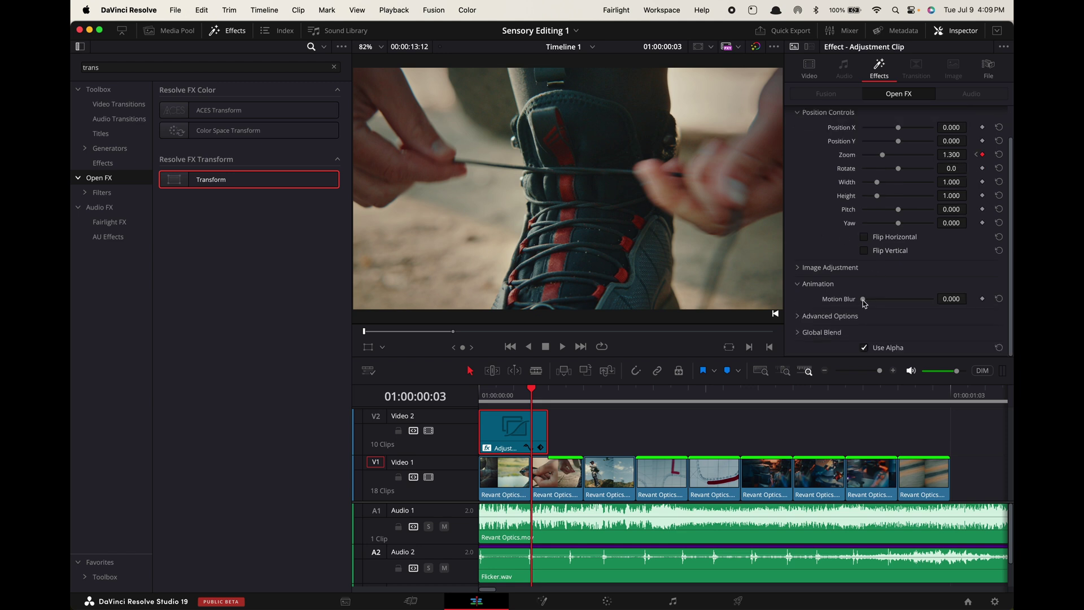
- Trim the adjustment clip to the first video clip's 3-frame length and duplicate it on Video 2 over the remaining clips
left_click_drag(548, 432, 525, 430)
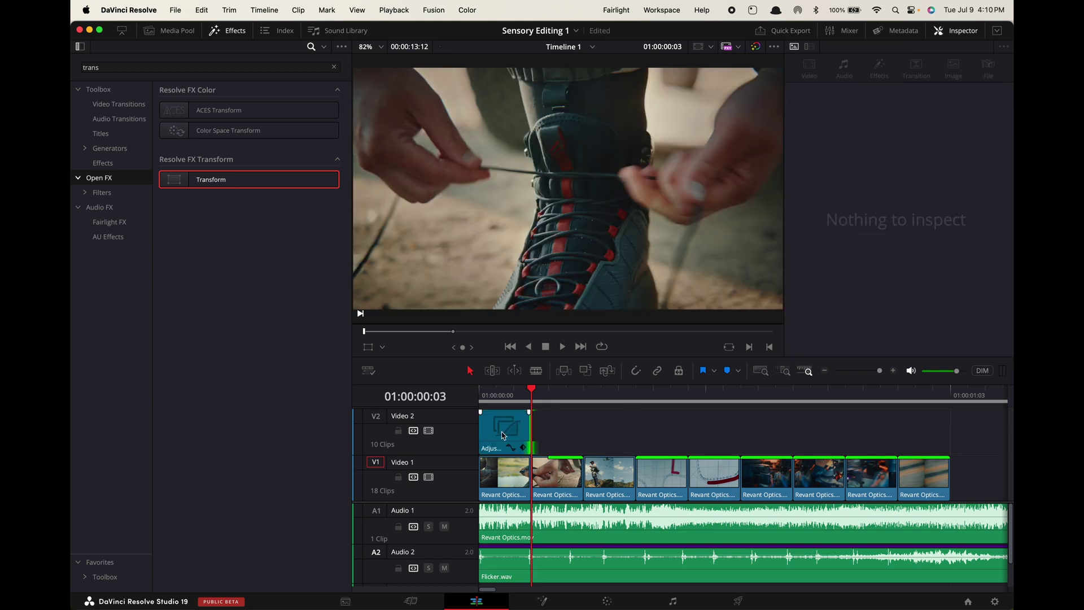
left_click(503, 436)
left_click_drag(501, 435, 556, 435)
left_click_drag(557, 435, 607, 433)
left_click_drag(608, 433, 907, 433)
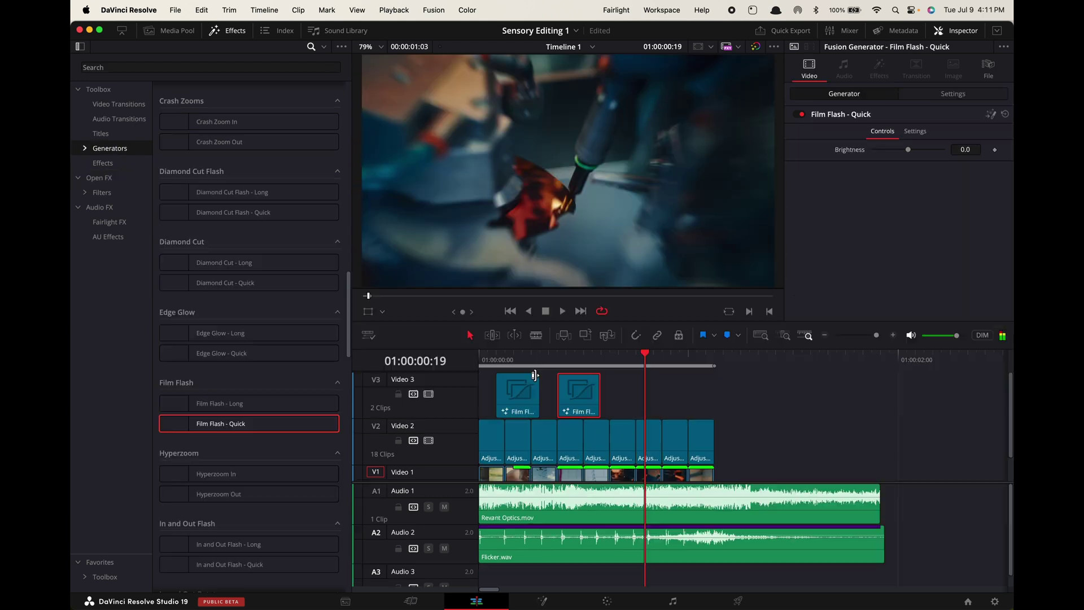
- Review the Film Flash - Quick clips on Video 3 against the flicker sequence
left_click(505, 360)
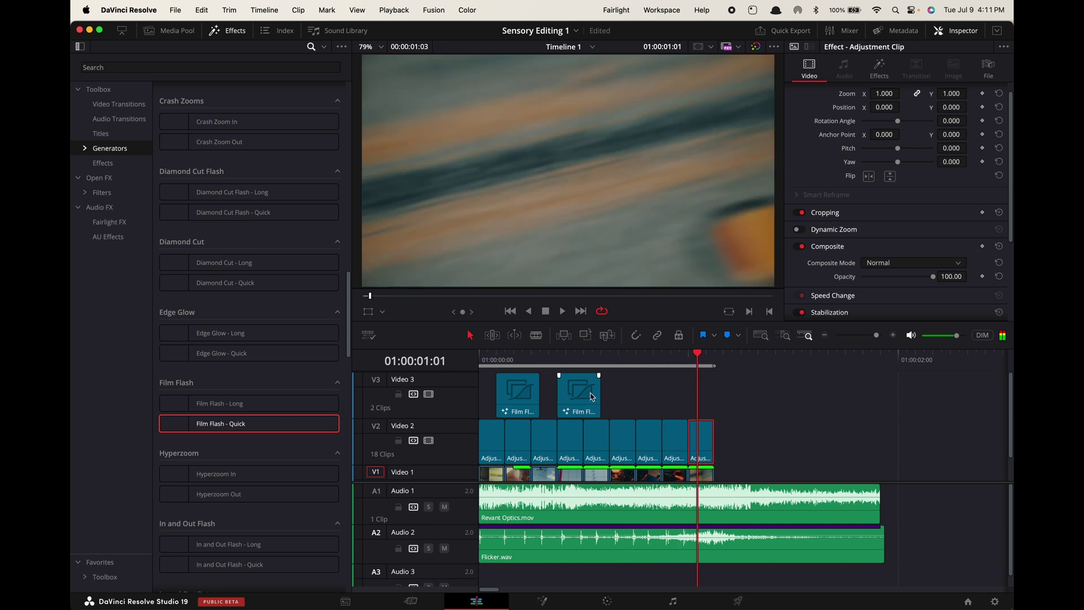
left_click(591, 397)
left_click(577, 360)
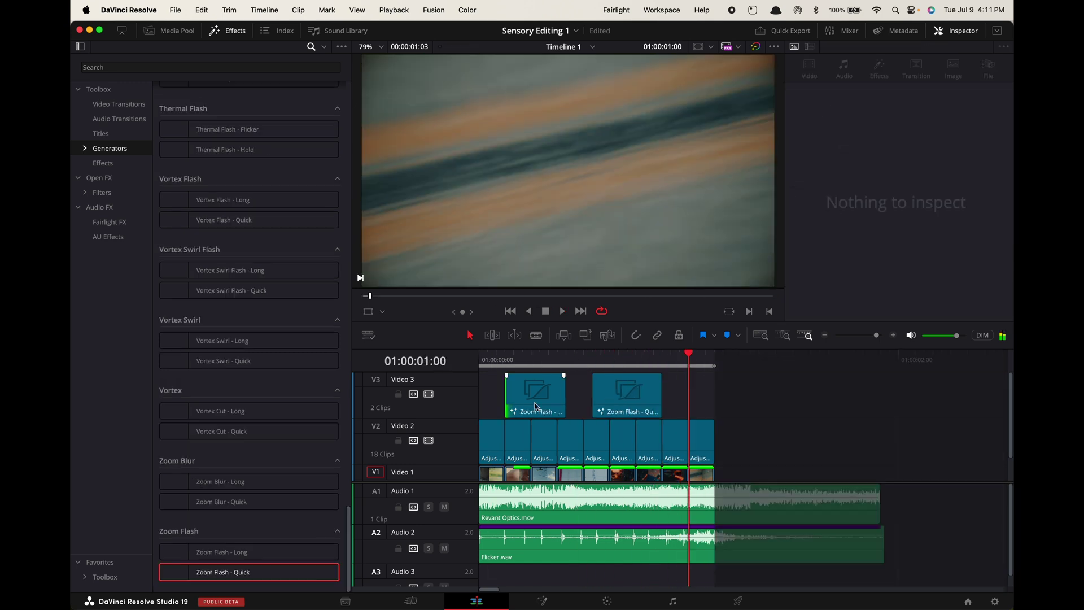
- Move the first Zoom Flash - Quick clip on Video 3 slightly earlier and play the sequence from the start
left_click_drag(536, 406, 510, 406)
key("Home")
key("space")
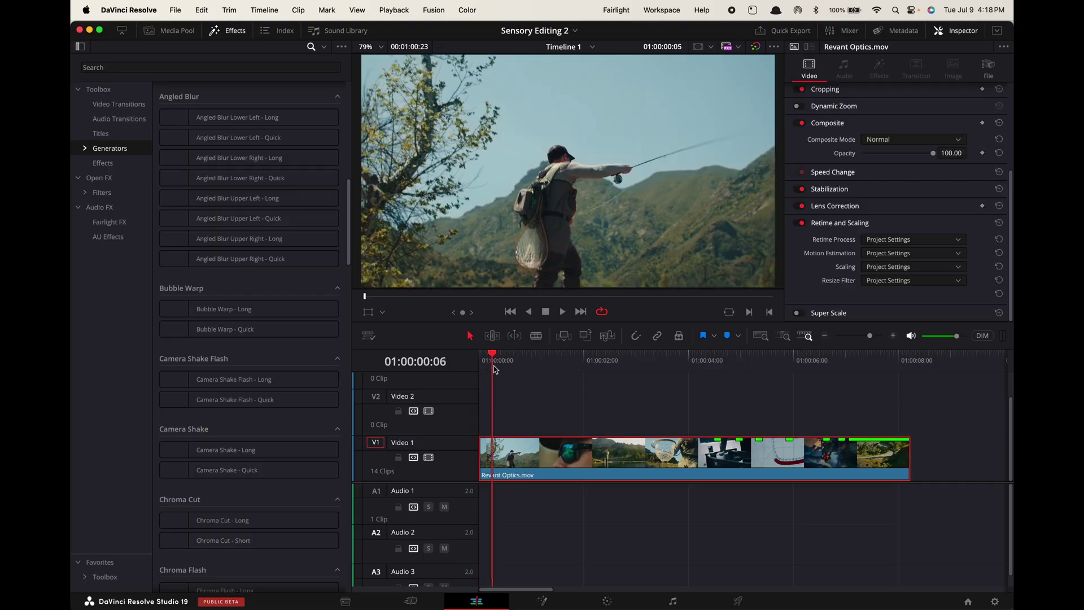
- Cut Revant Optics.mov at about 7 seconds to keep only the final road shot, and move that shot to the timeline start
left_click_drag(495, 369, 851, 363)
key("super+b")
key("BackSpace")
left_click_drag(860, 458, 492, 464)
key("Home")
key("space")
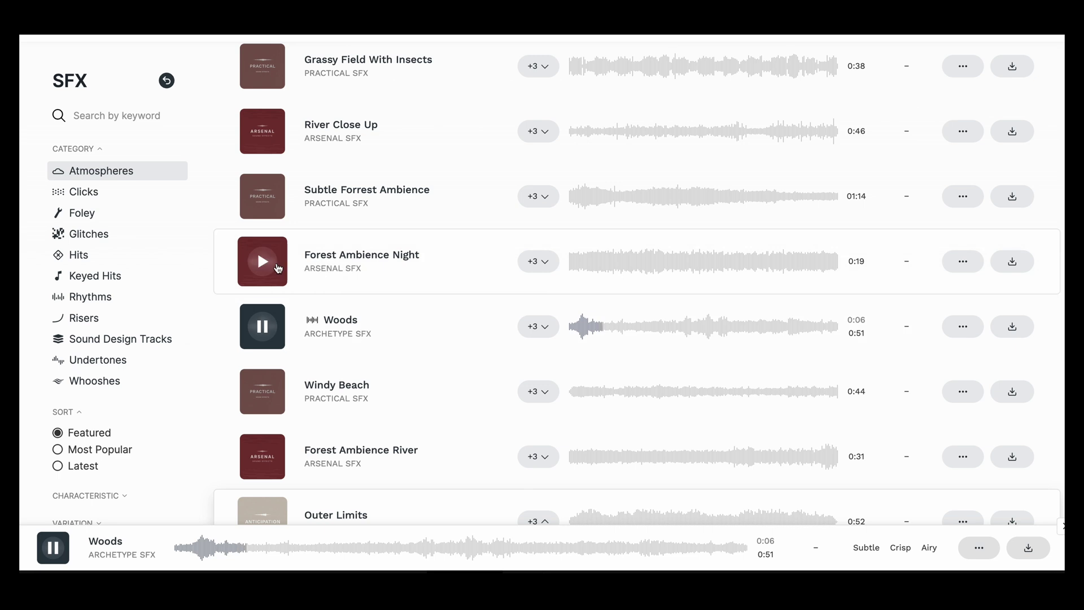
- Preview Forest Ambience Night and Outer Limits in the Atmospheres category of the SFX library
left_click(259, 253)
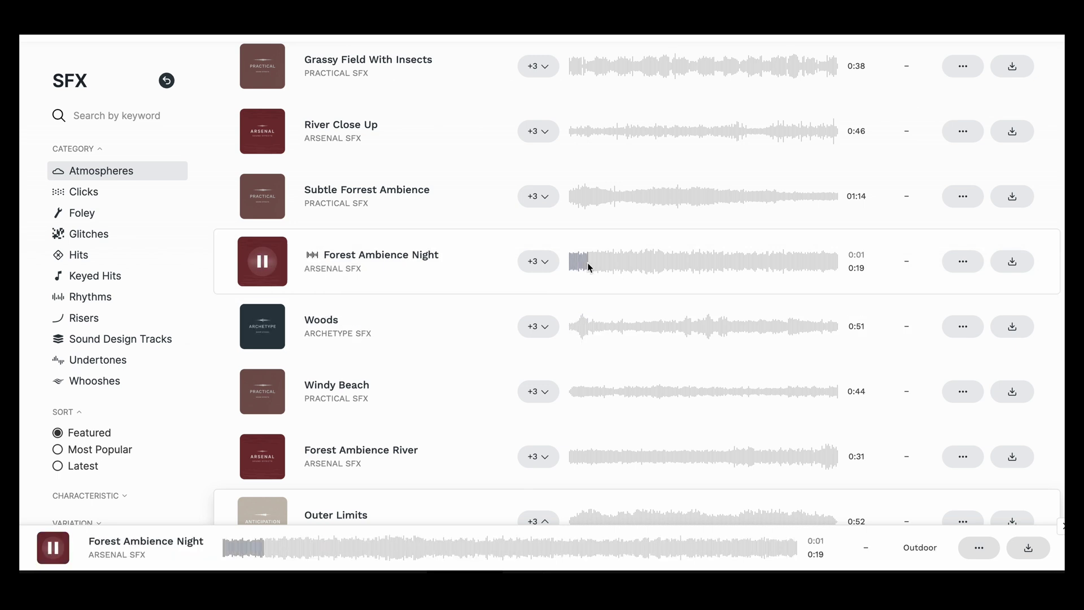
left_click(262, 261)
scroll(267, 272, "down", 2)
scroll(267, 272, "down", 2)
left_click(267, 334)
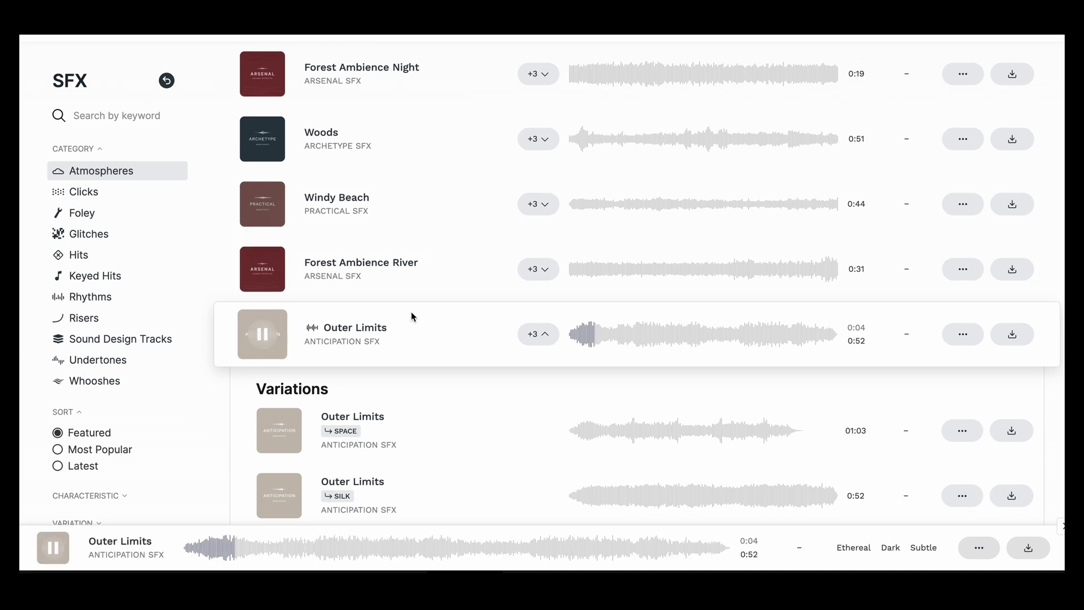
- Download Outer Limits and add Outer Limits.wav from the Downloads folder to Audio 1 in DaVinci Resolve
left_click(1000, 335)
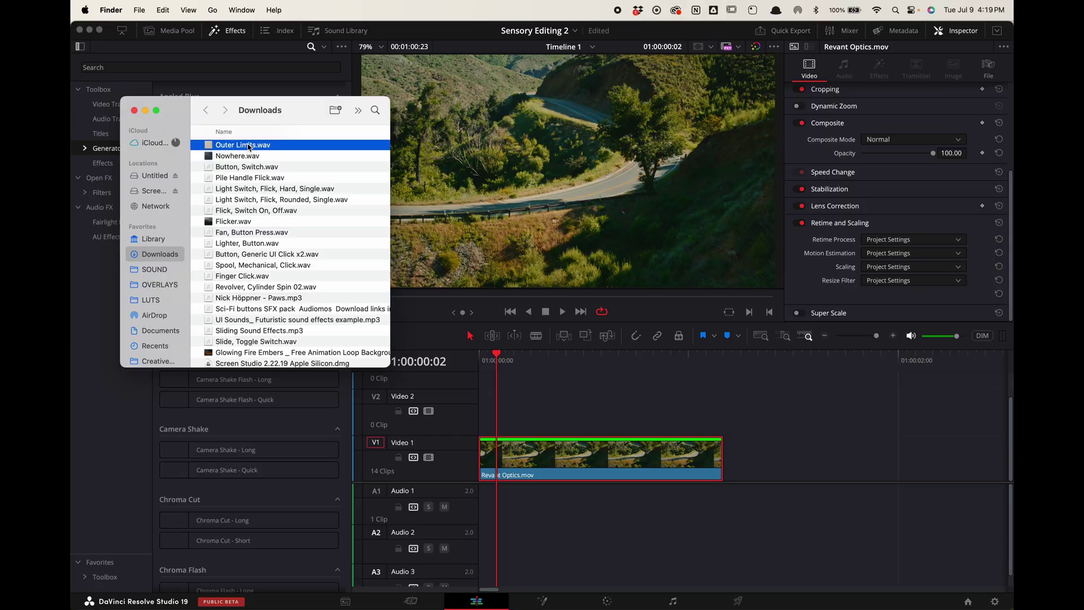
left_click_drag(248, 147, 448, 501)
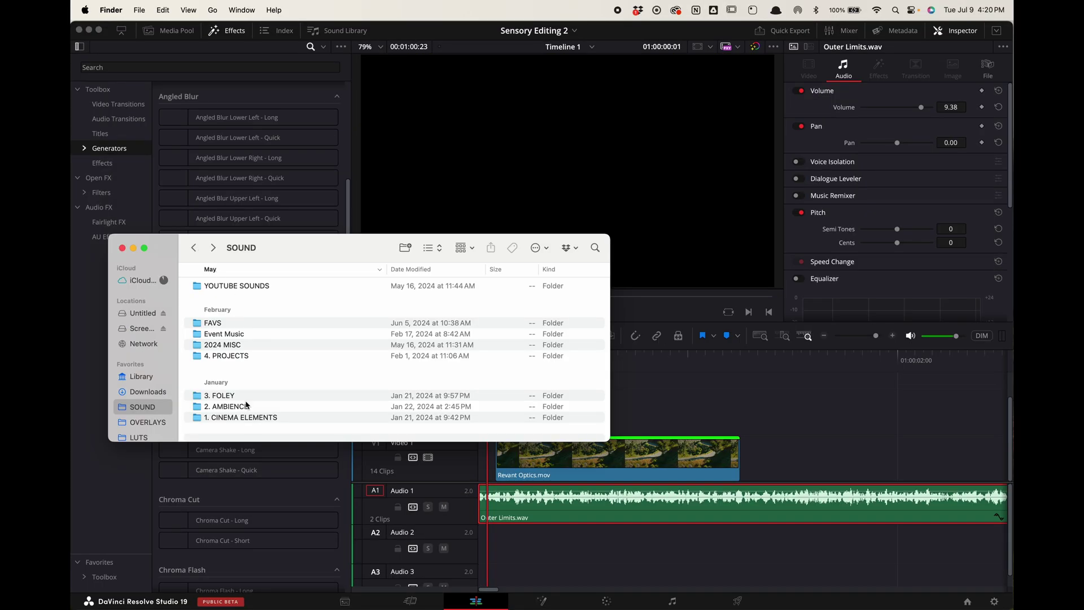
- Open the 3. Cinematic Hits folder in Finder and audition LOW-HIT_War_Stomp, Intense hit Sound Effect, ES_PREL Hit Impact Rev 1 and ES_PE-Hit 83
double_click(248, 417)
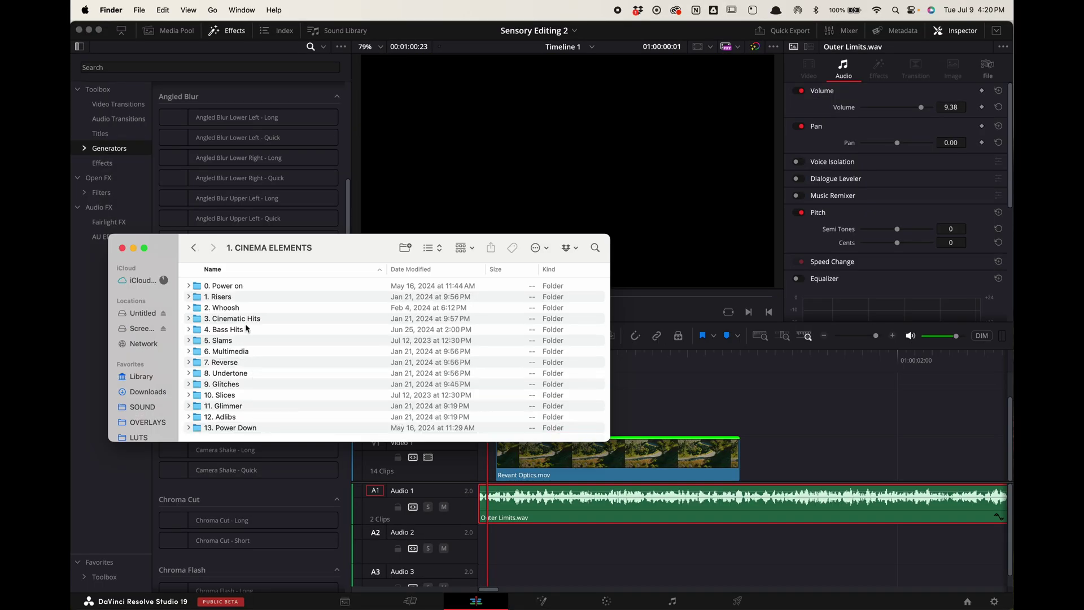
double_click(247, 319)
left_click(255, 316)
key("space")
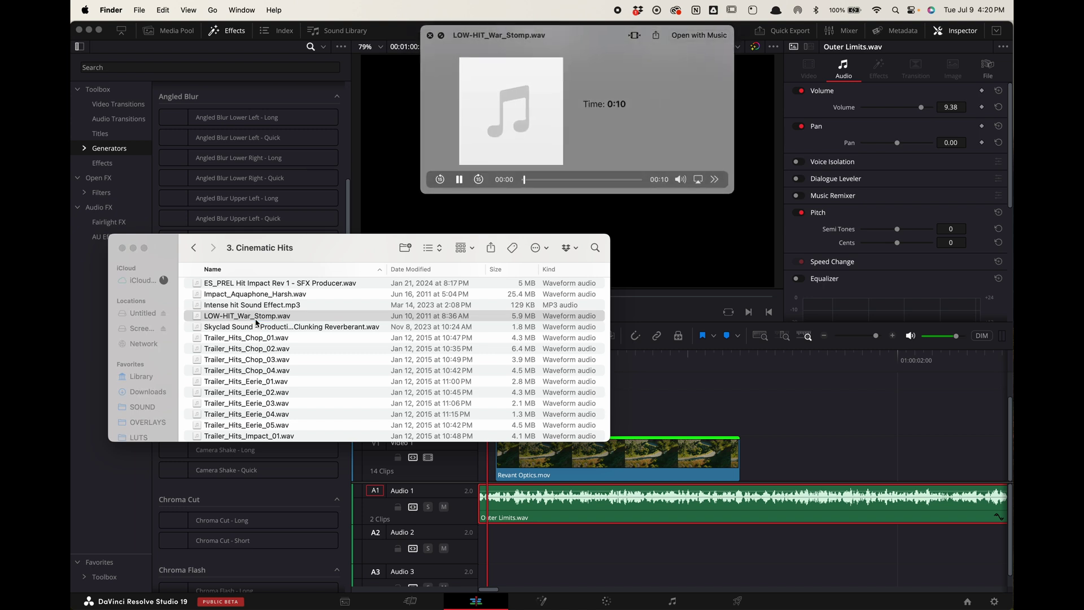
left_click(249, 305)
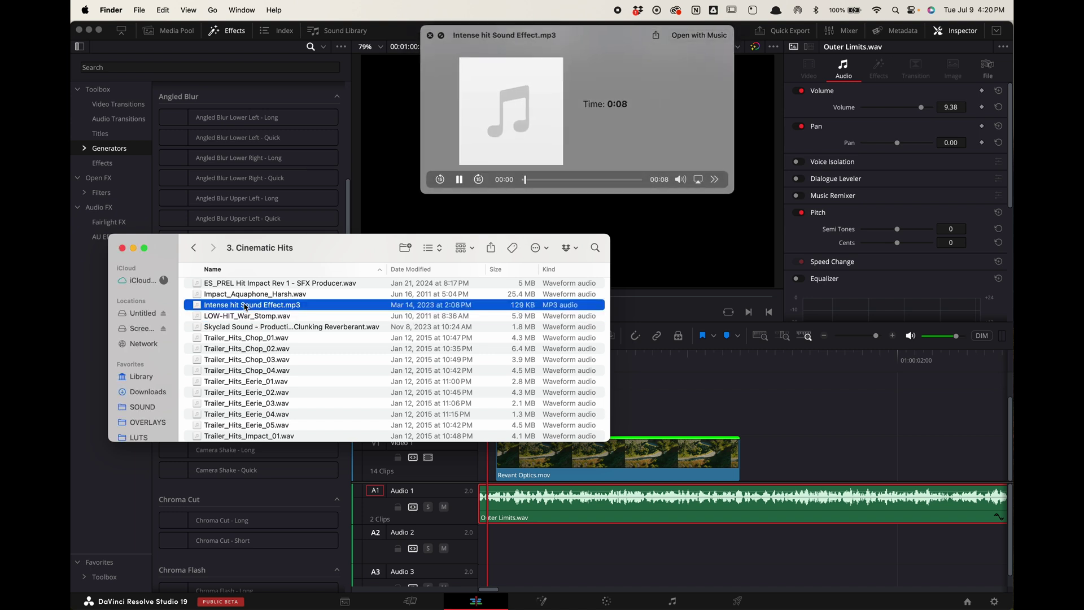
left_click(245, 285)
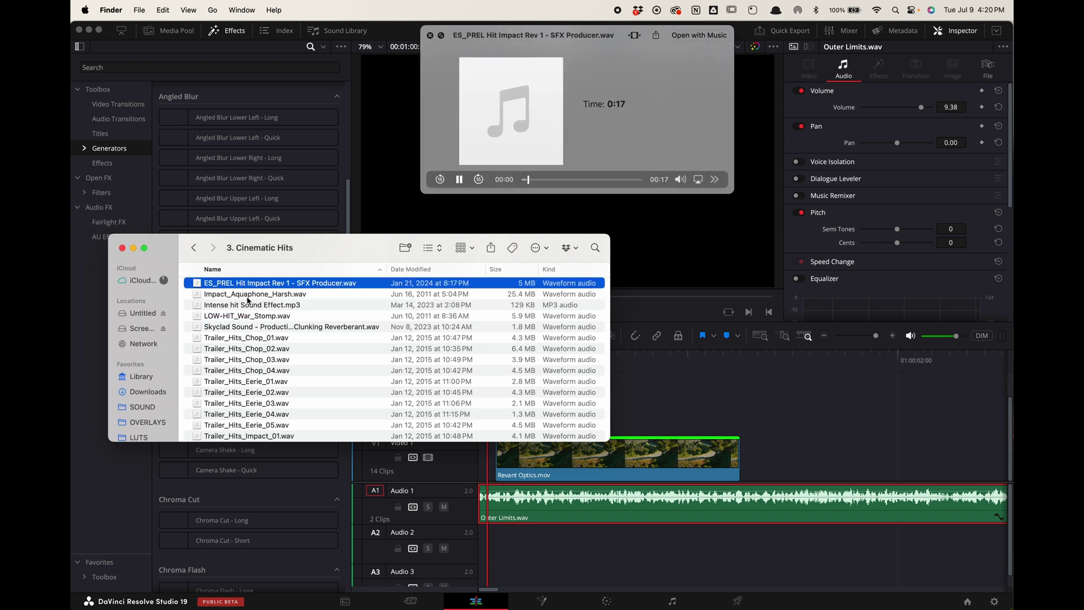
scroll(249, 301, "up", 3)
left_click(247, 314)
scroll(246, 316, "up", 1)
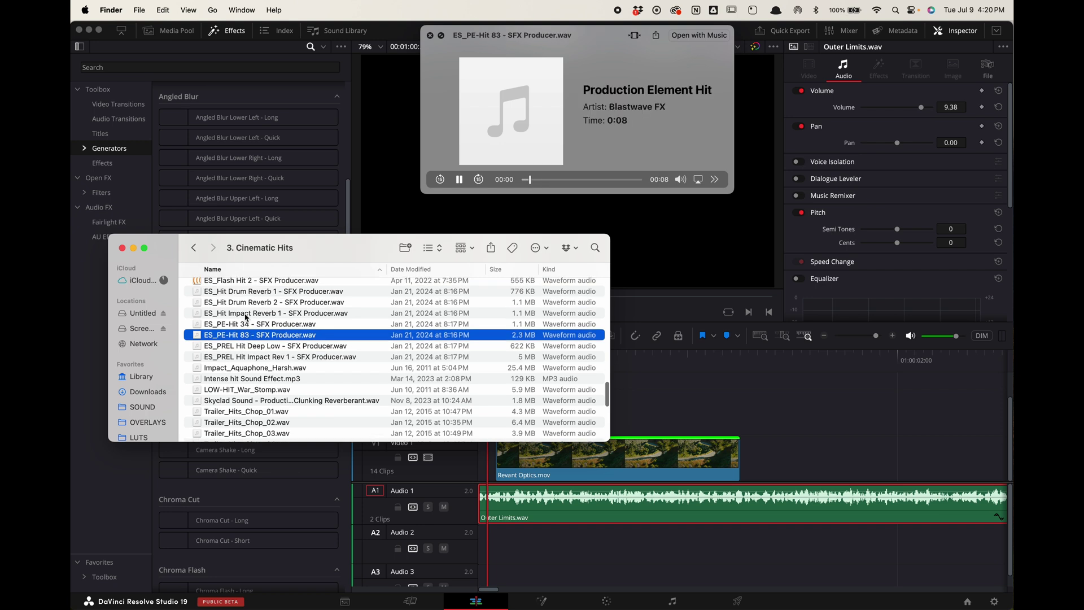
- Audition ES_Flash Hit 2 and several DSGNBoom_LFE Impact Sub Rumble files, including numbers 6, 3 and 5
left_click(246, 303)
scroll(246, 305, "up", 3)
left_click(243, 318)
scroll(243, 324, "up", 1)
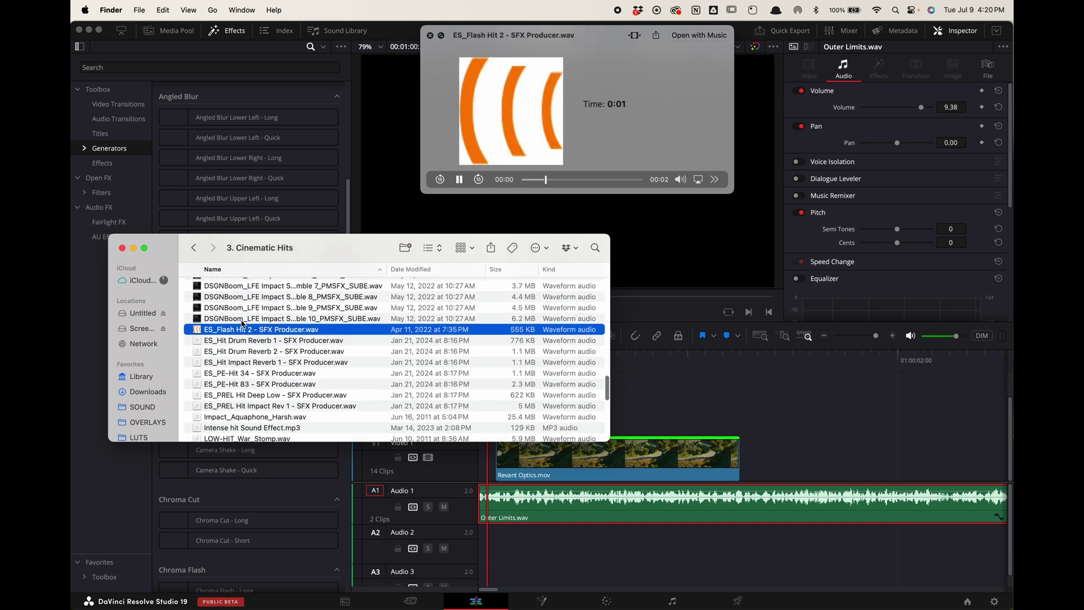
scroll(243, 324, "up", 2)
left_click(243, 324)
scroll(243, 324, "up", 3)
scroll(243, 324, "down", 2)
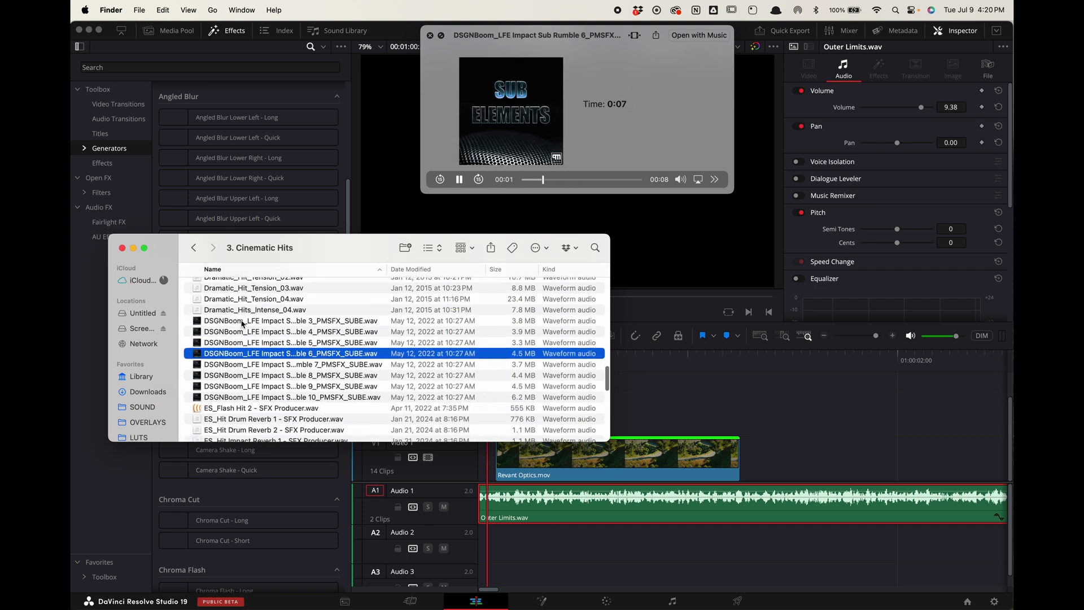
left_click(239, 332)
left_click(241, 321)
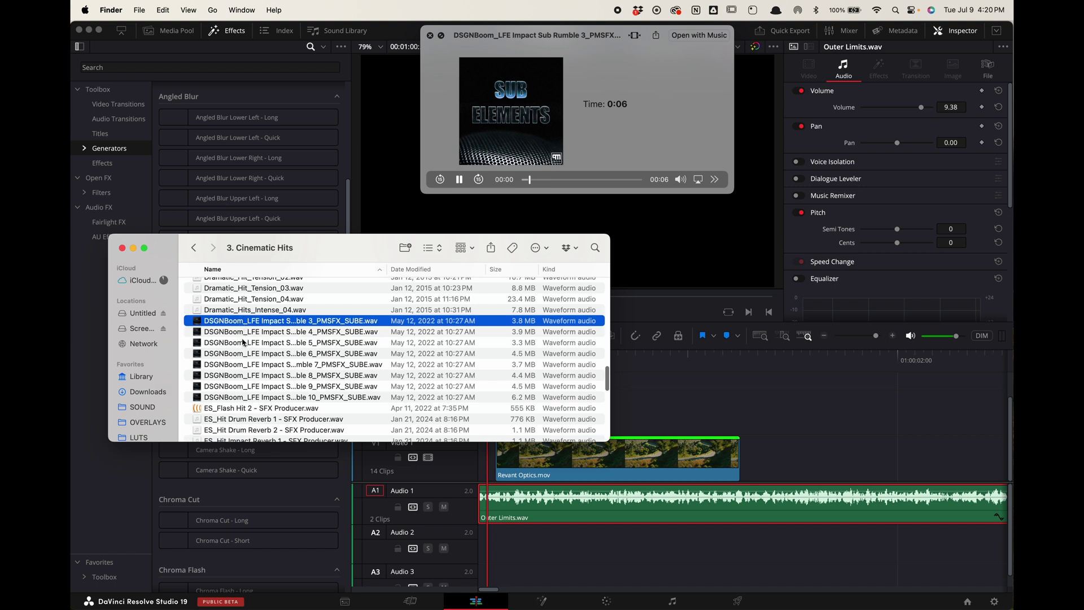
left_click(245, 344)
key("space")
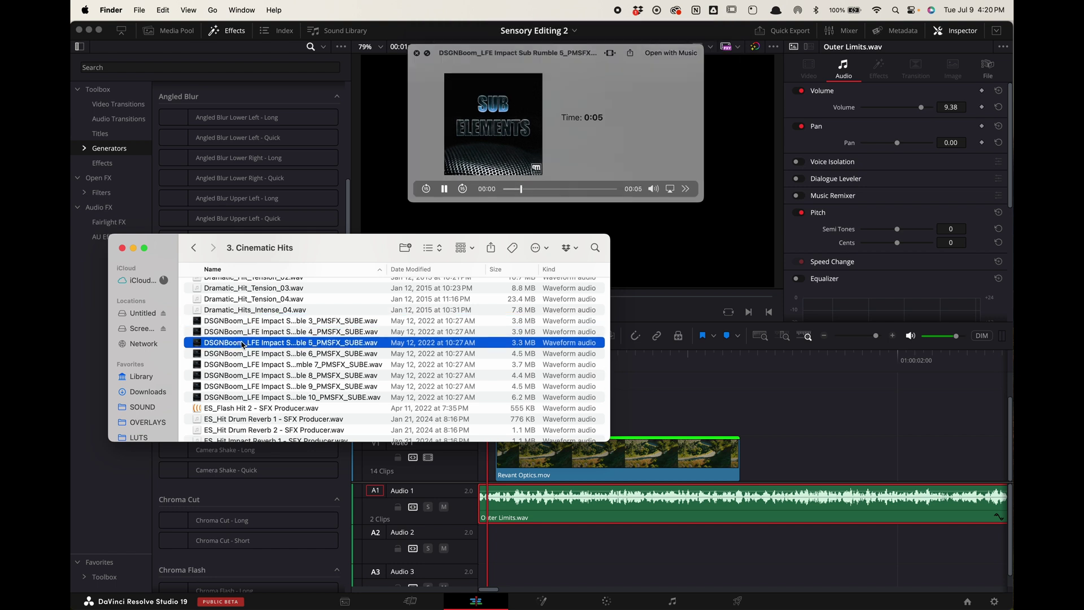
- Add DSGNBoom_LFE Impact Sub Rumble 5_PMSFX_SUBE.wav to Audio 2 at the timeline start in DaVinci Resolve and play the sequence
left_click_drag(245, 343, 480, 550)
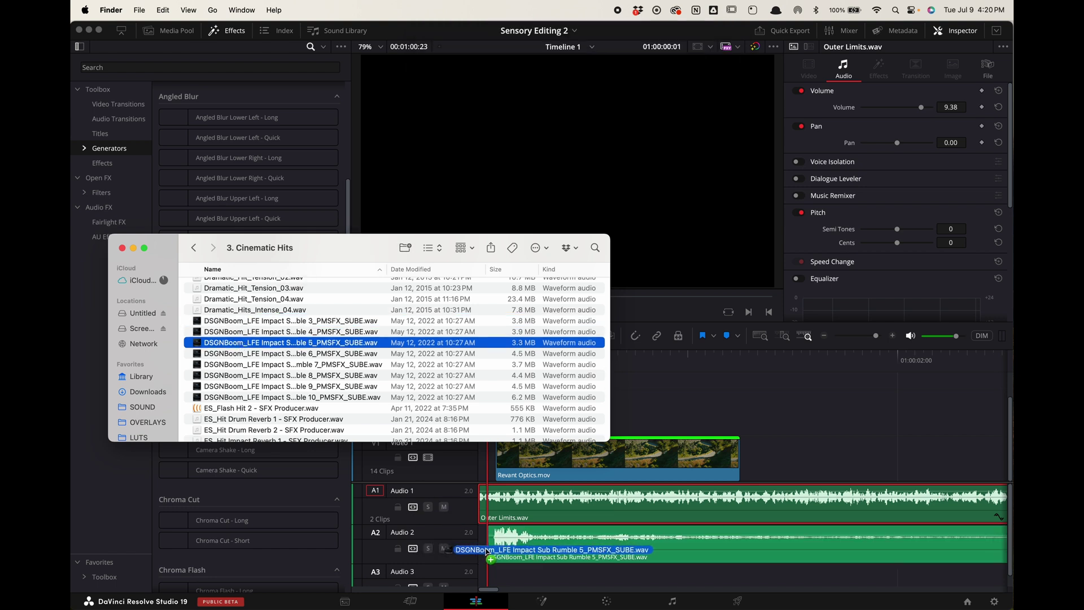
left_click(529, 560)
key("space")
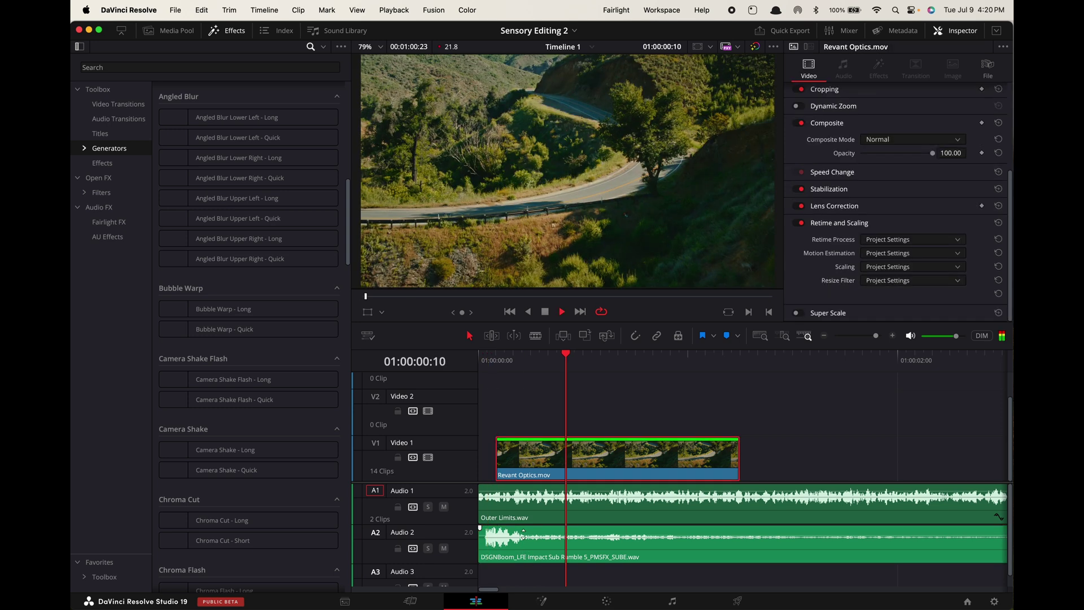
key("space")
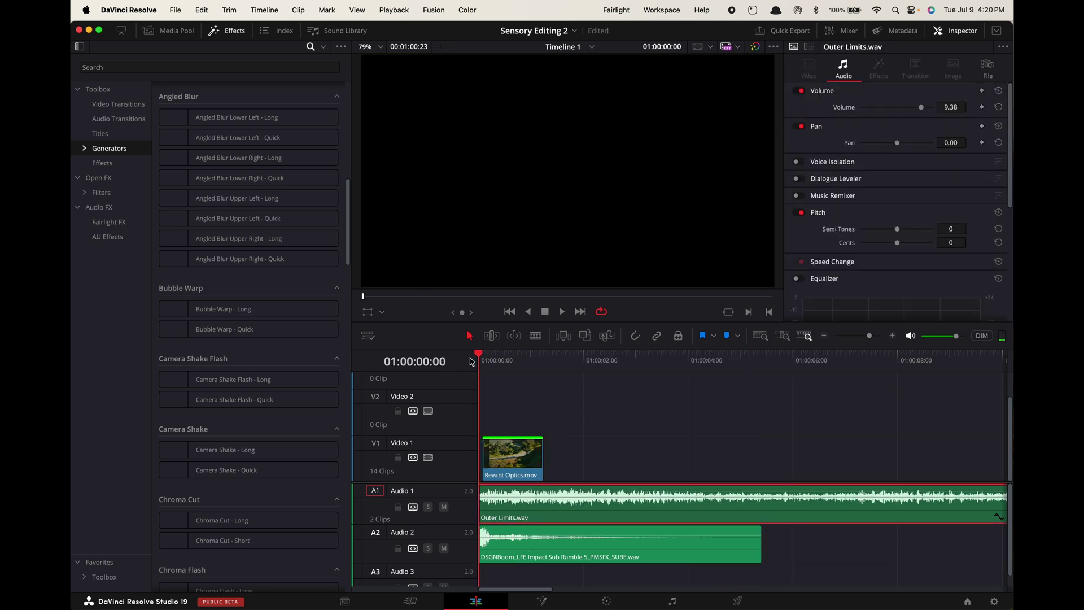
key("space")
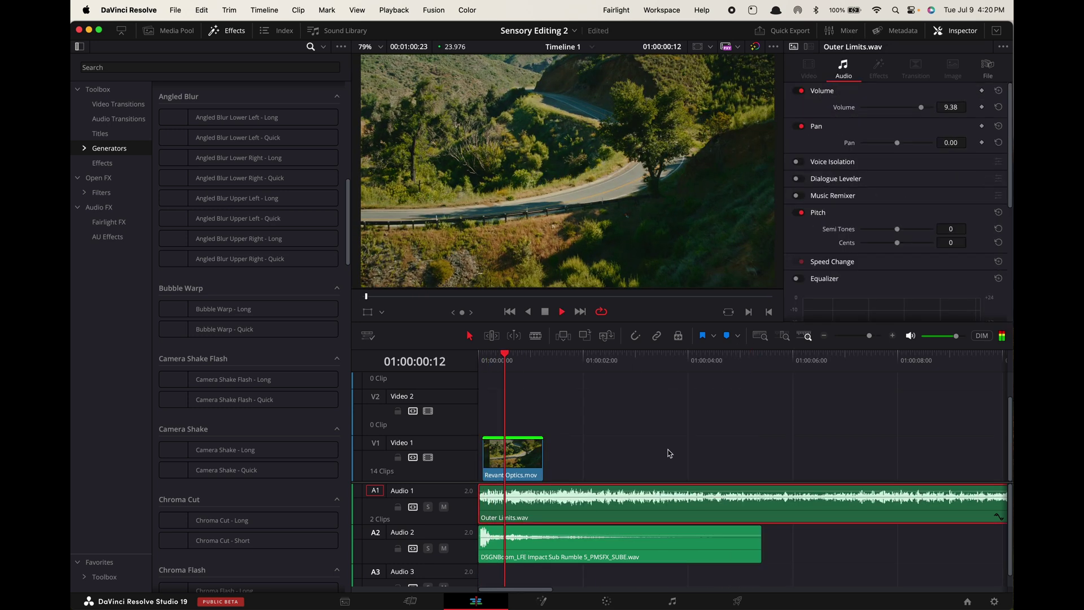
left_click_drag(513, 362, 477, 363)
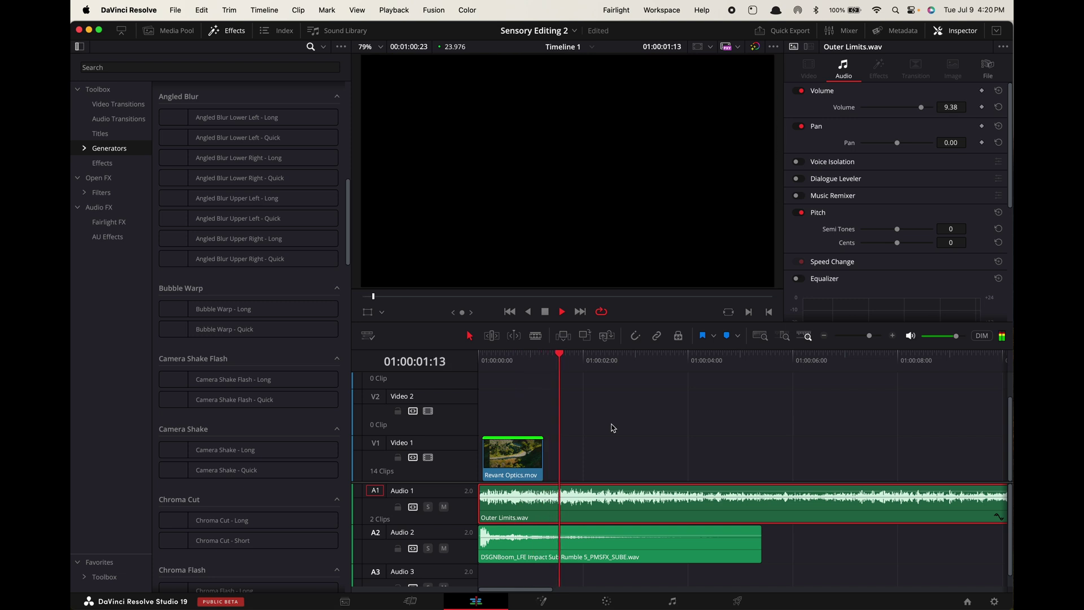
key("space")
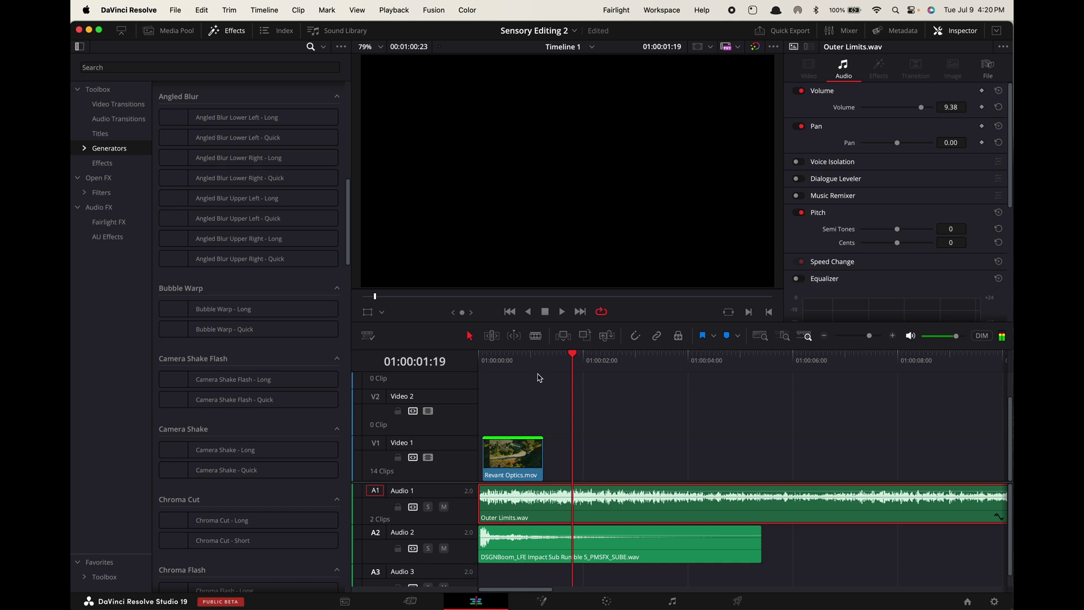
- Slow down the Revant Optics.mov clip on Video 1, extend its end to just past 4 seconds, and play it from the start
left_click_drag(527, 363, 507, 367)
left_click(512, 457)
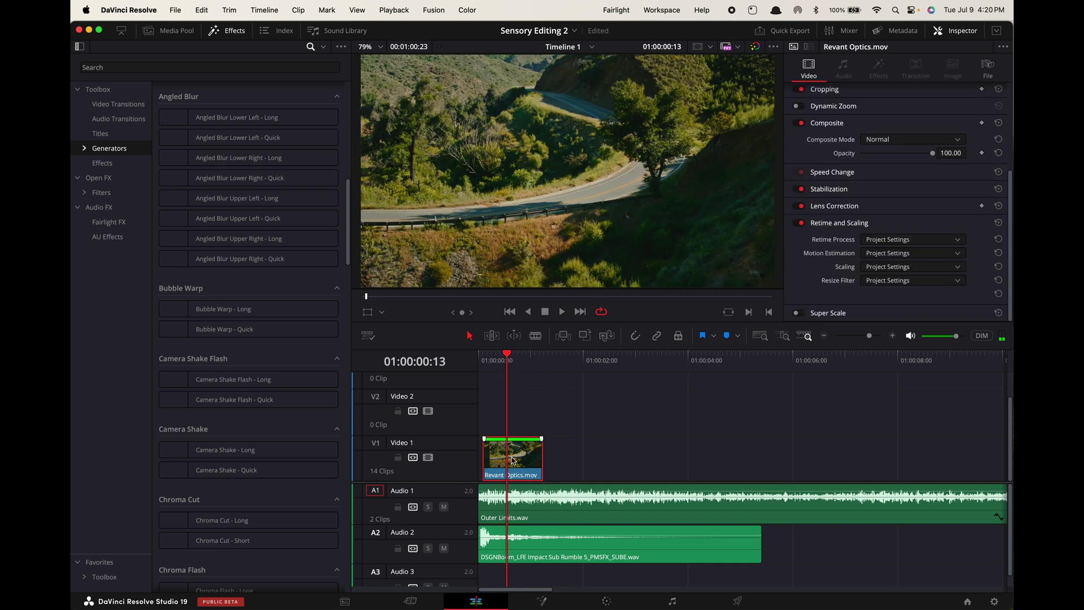
right_click(512, 460)
left_click(555, 261)
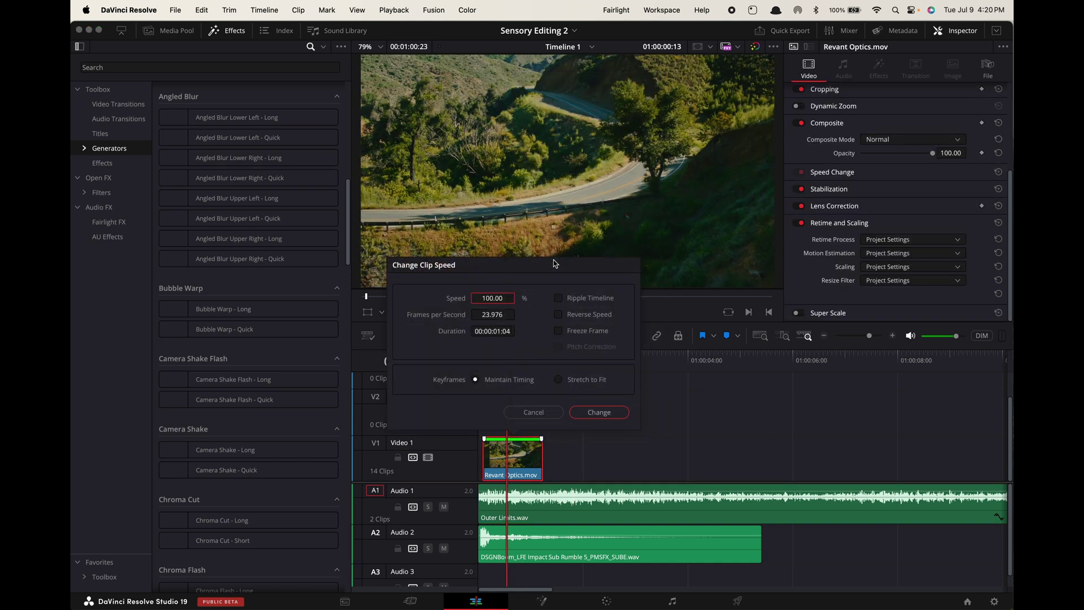
key("Return")
left_click_drag(536, 445, 702, 453)
left_click(477, 360)
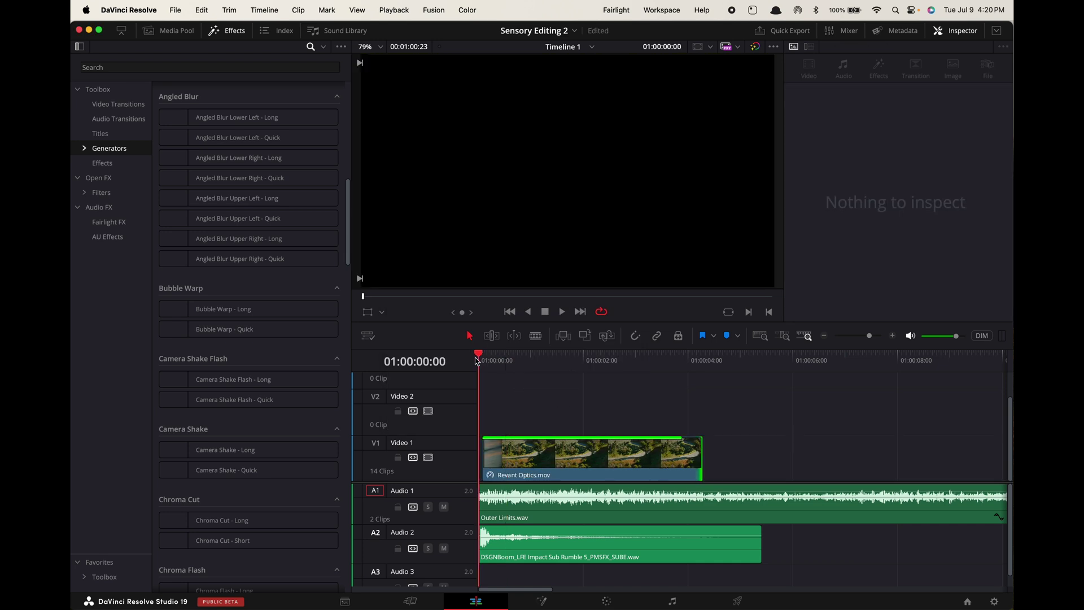
key("space")
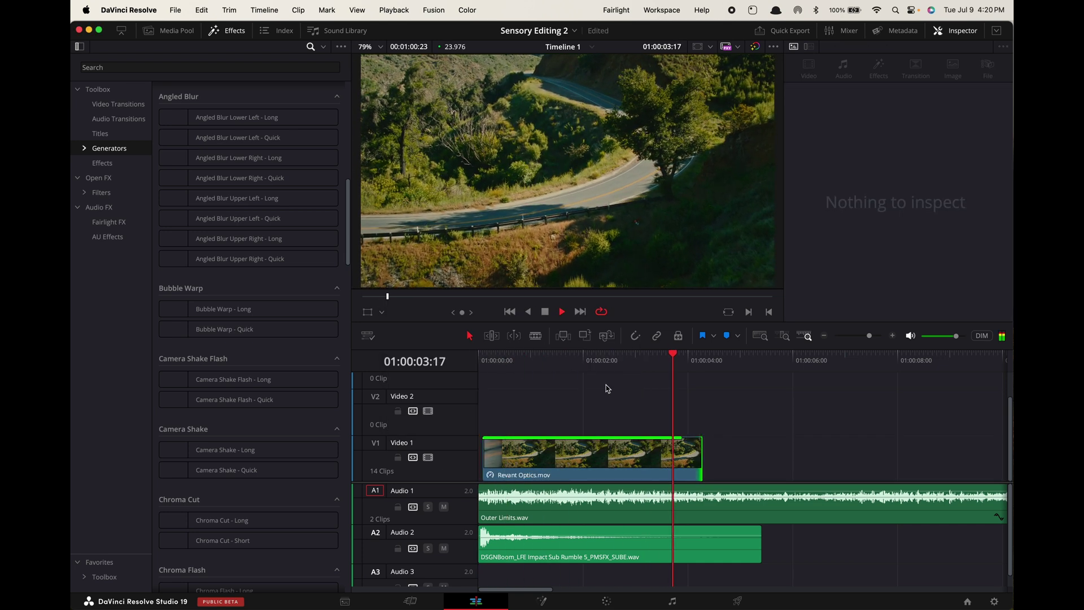
- Set the Retime Process of the slowed Revant Optics.mov clip to Optical Flow and play the sequence from the start
left_click(552, 463)
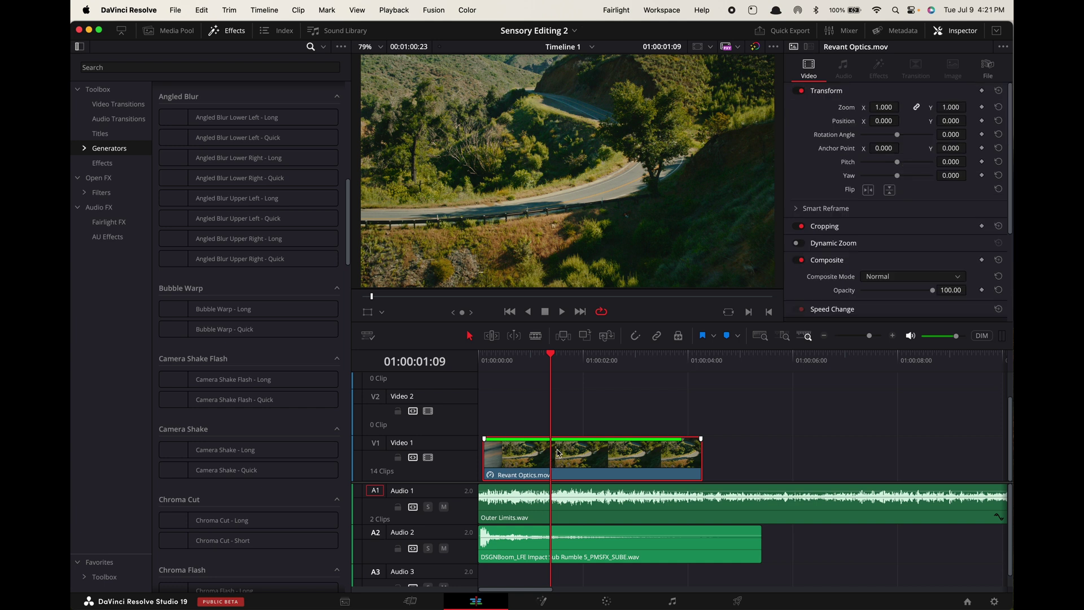
scroll(811, 166, "down", 5)
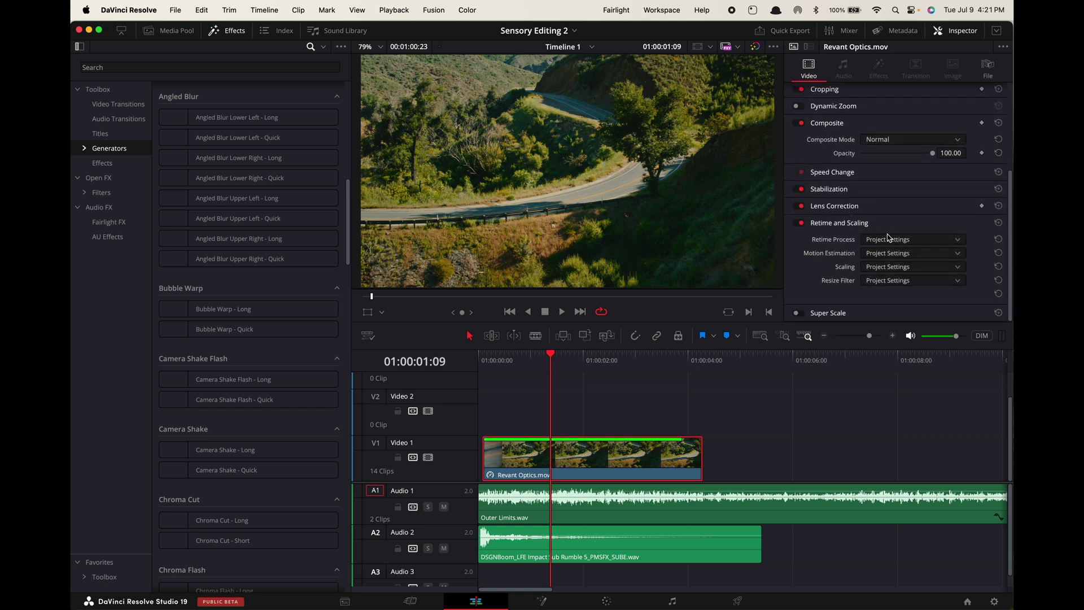
left_click(890, 239)
left_click(902, 294)
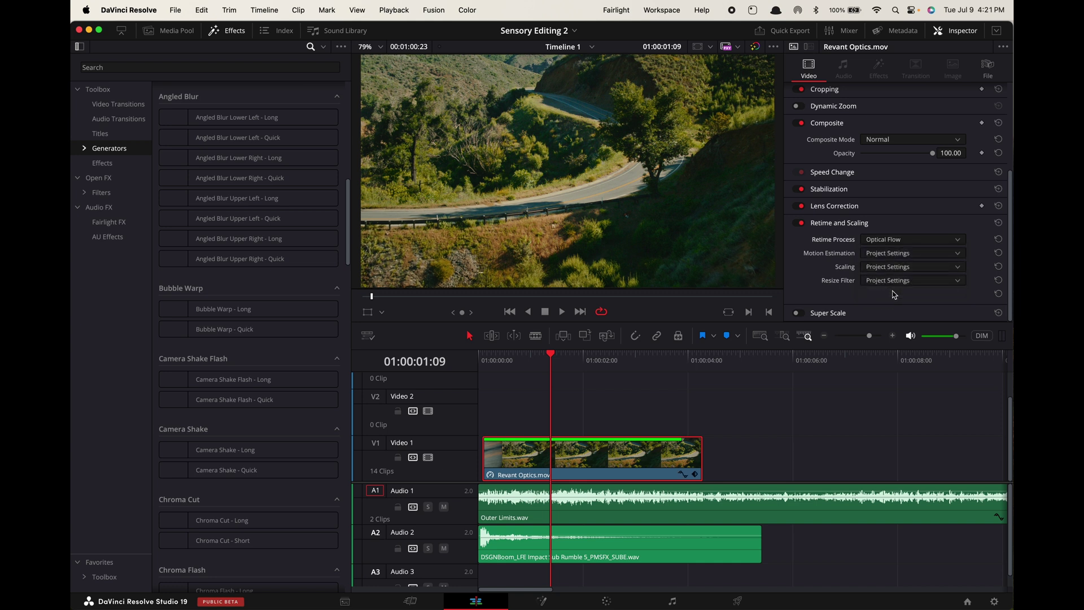
key("Home")
key("space")
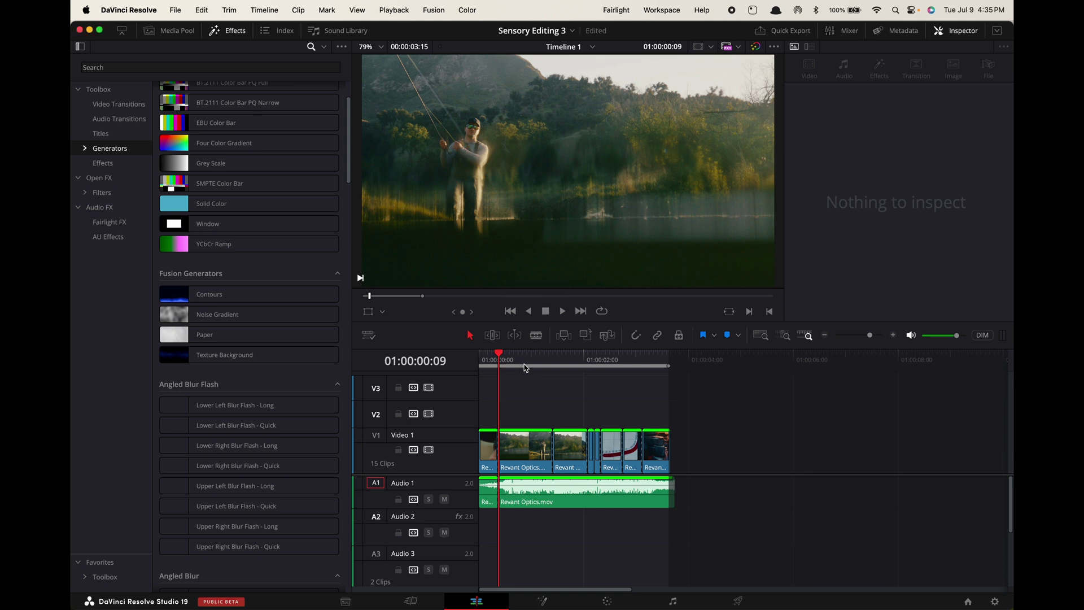
- Play the Sensory Editing 3 timeline from the start and scrub through its third shot
left_click_drag(498, 362, 479, 364)
key("space")
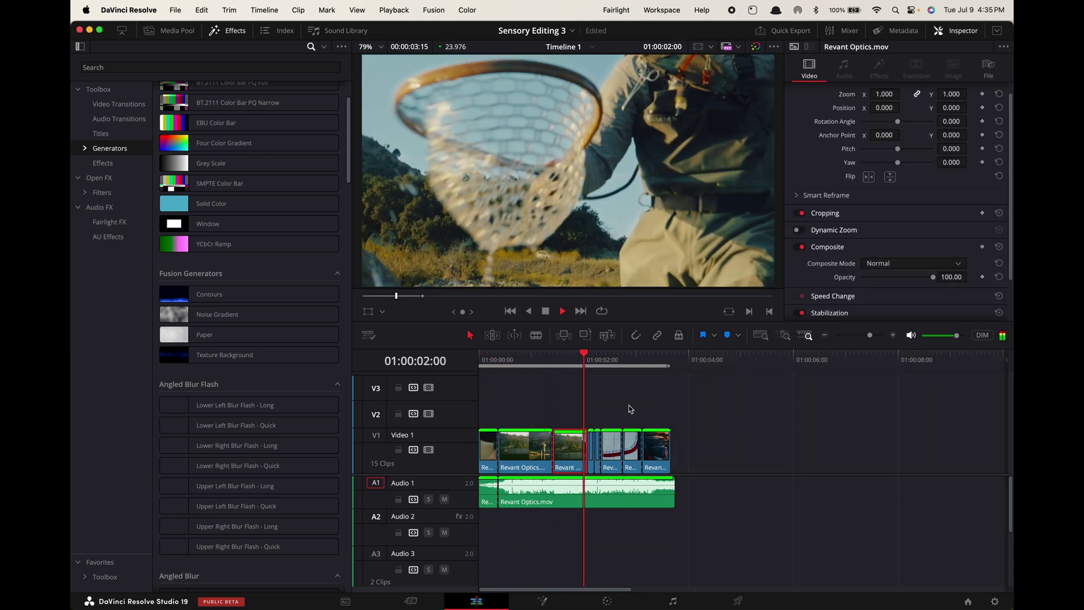
left_click(569, 366)
left_click_drag(568, 366, 724, 387)
- Cut the Audio 1 clip at the start of the third shot and at 01:00:02:00, and move the middle piece to Audio 2
key("super+equal")
key("super+equal")
key("b")
left_click(666, 493)
scroll(686, 414, "right", 1)
left_click(742, 496)
key("a")
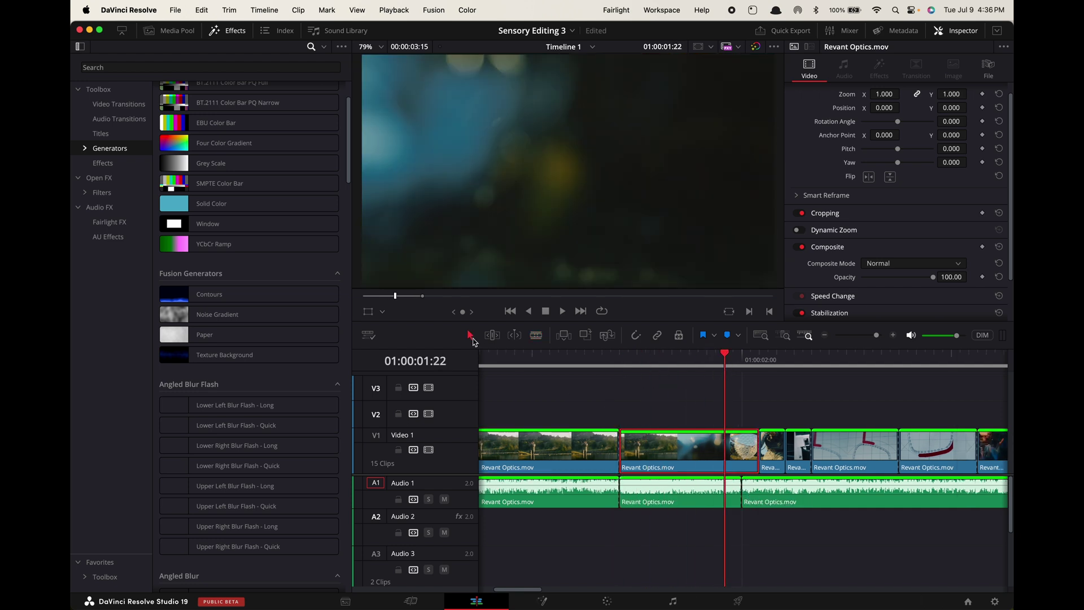
left_click_drag(668, 499, 670, 527)
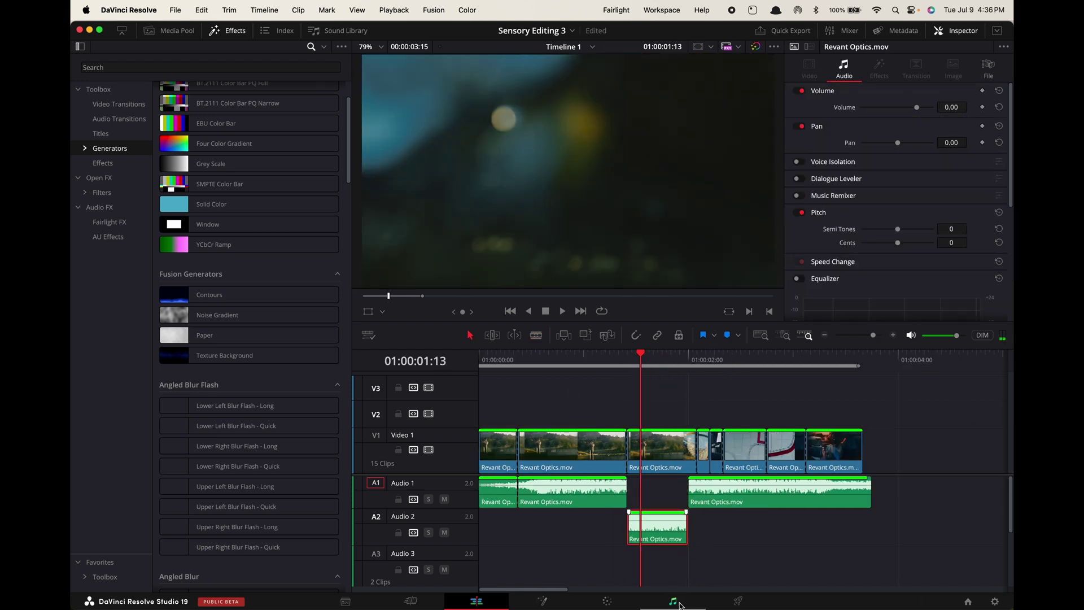
- Add an AULowpass effect to Audio 2 in Fairlight, lower its cutoff to about 517 Hz, and play the result
left_click(685, 605)
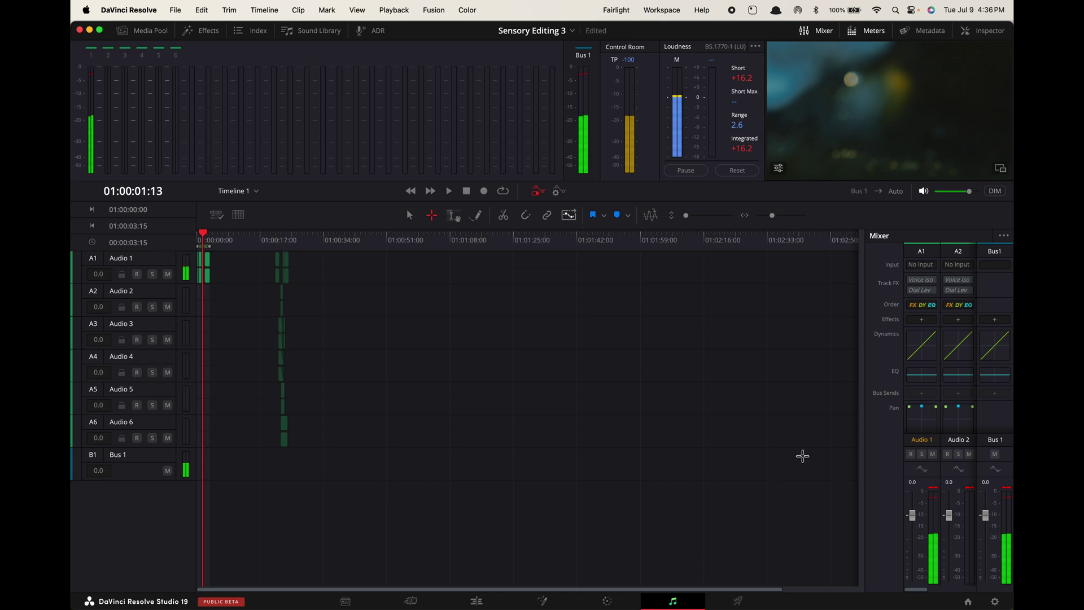
left_click(960, 320)
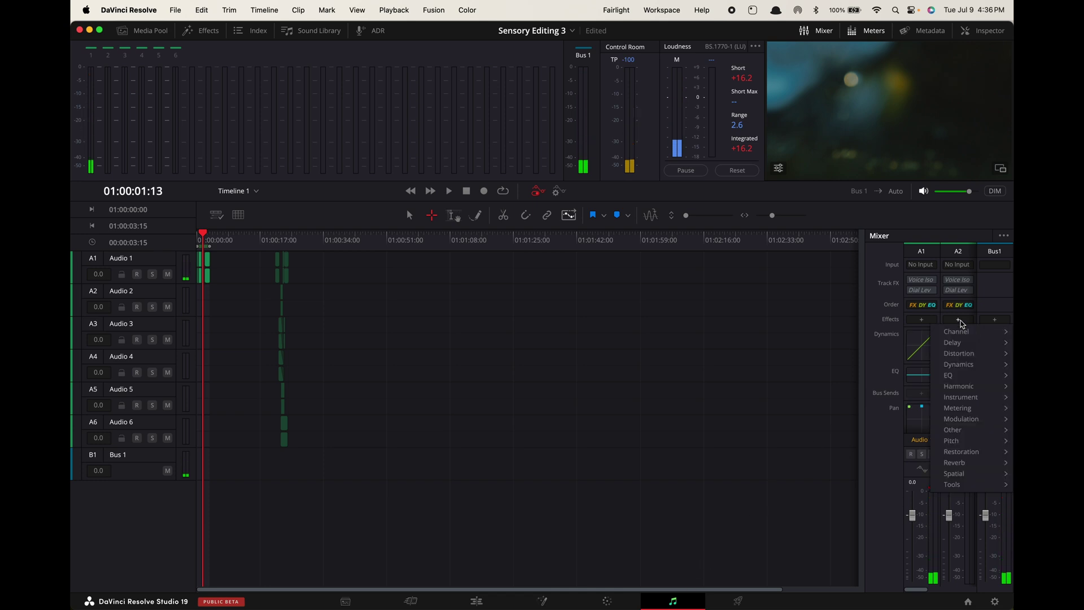
mouse_move(949, 377)
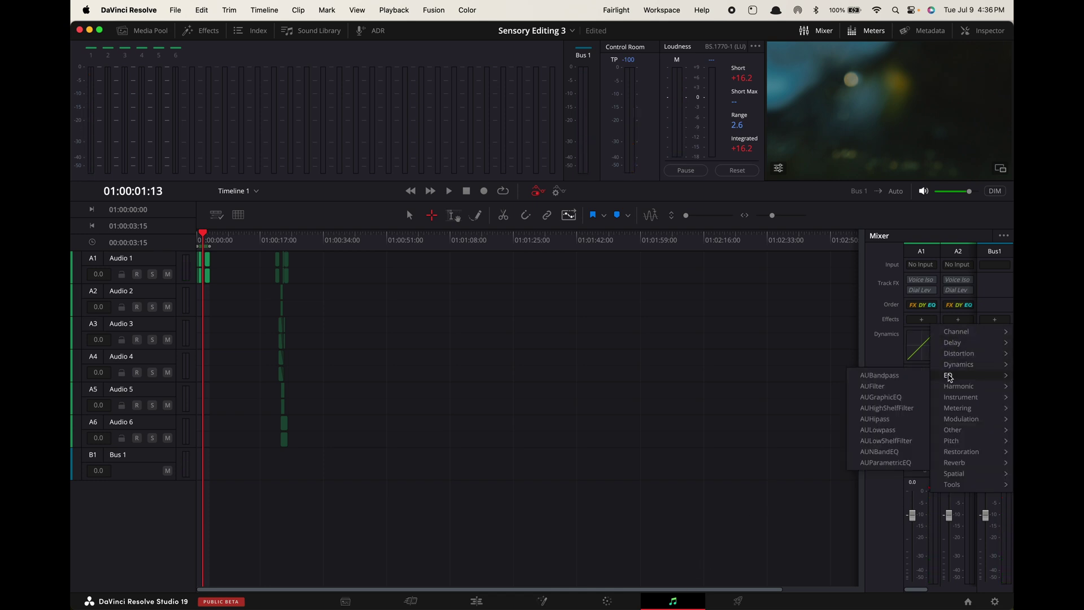
left_click(877, 429)
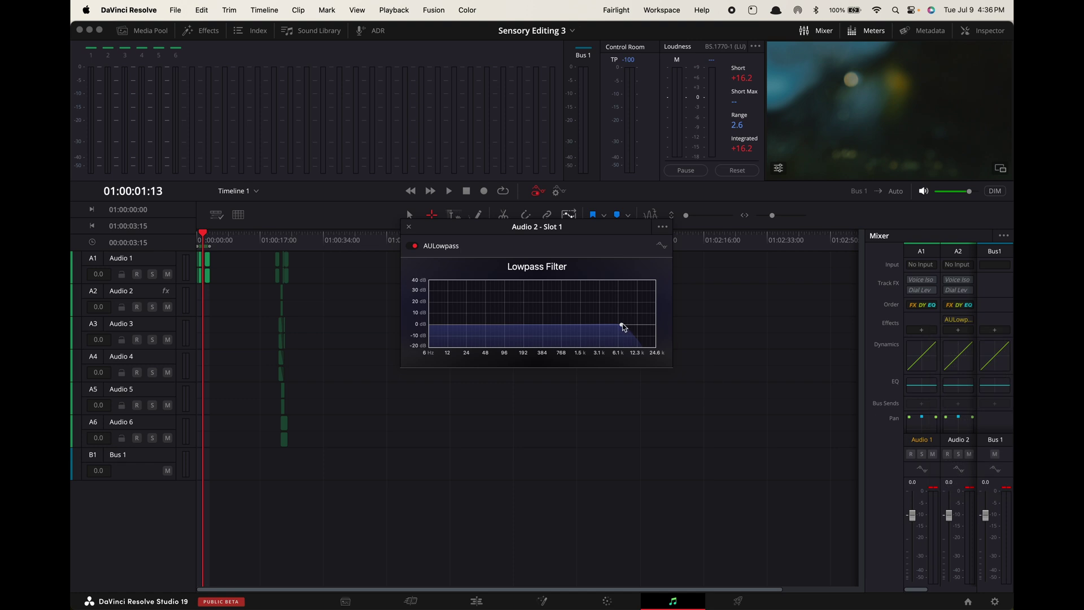
left_click_drag(623, 326, 553, 329)
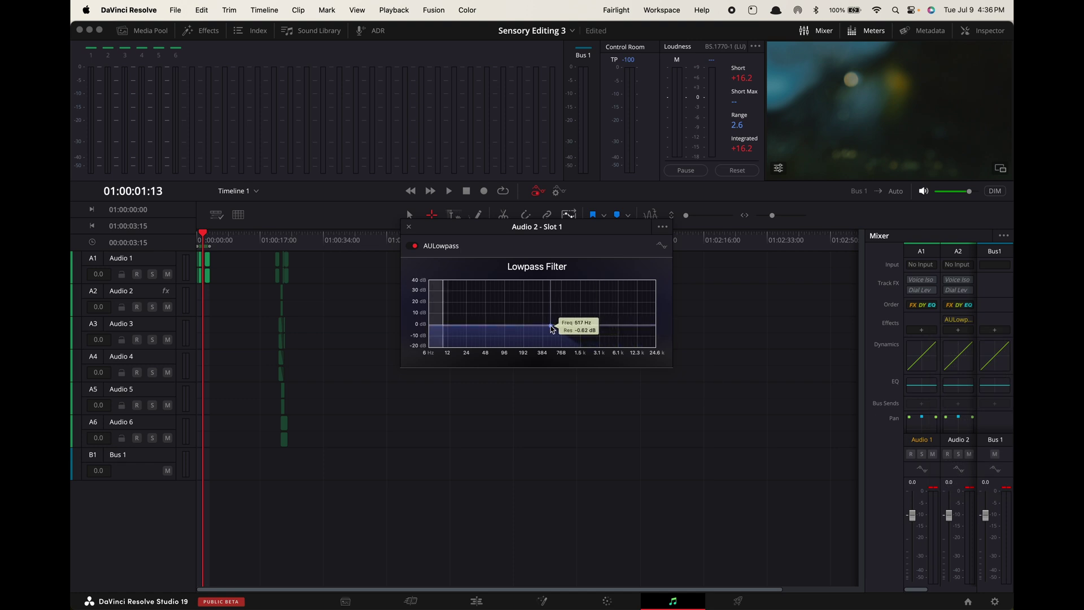
key("space")
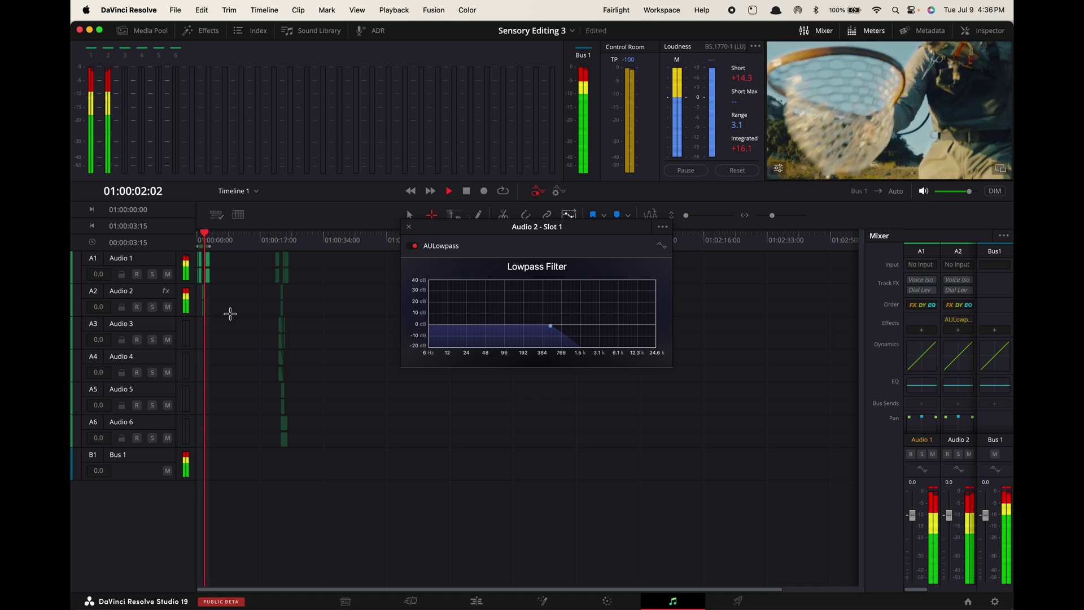
key("space")
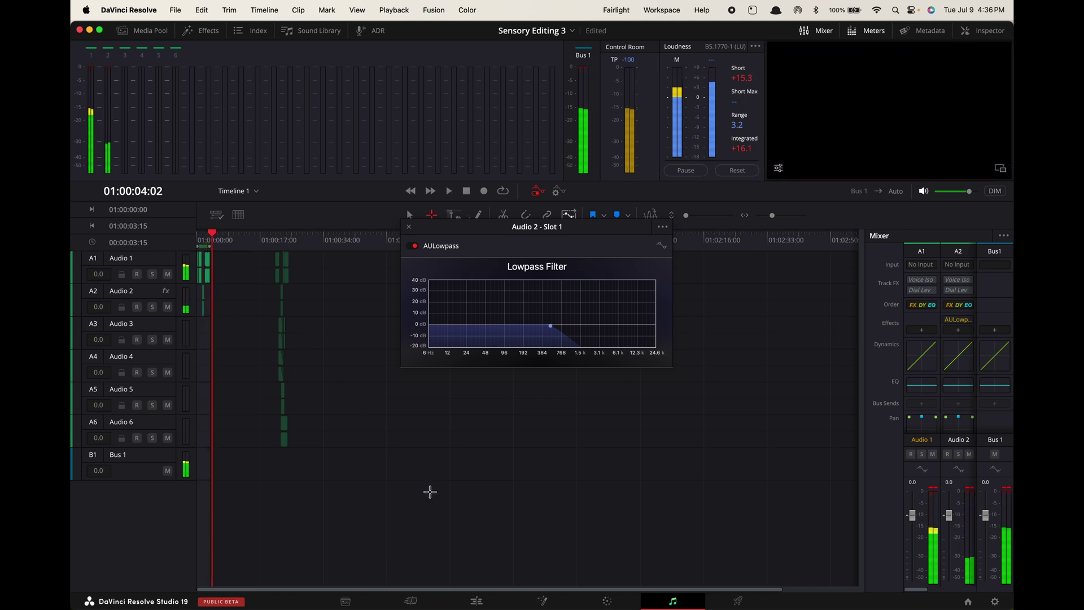
- Return to the Edit page timeline and search the SOUND folder in Finder for "underwater"
left_click(476, 599)
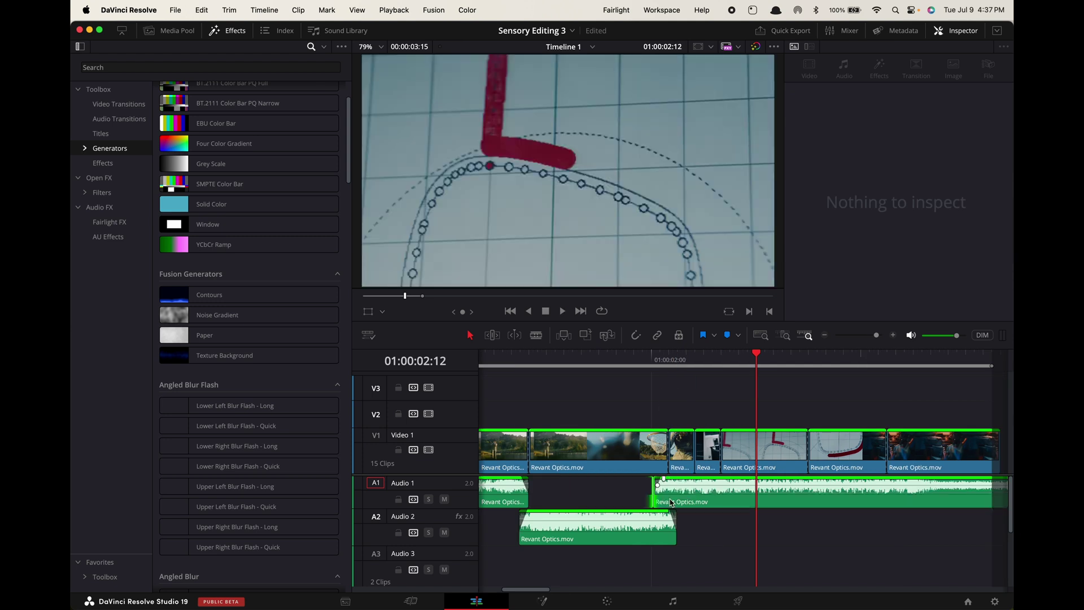
key("super+minus")
key("slash")
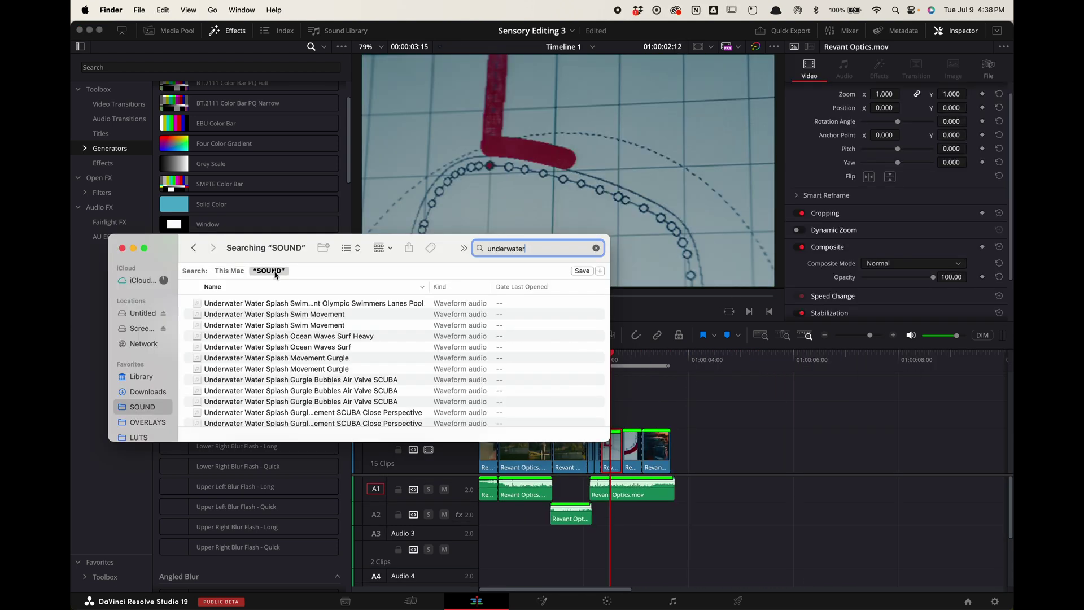
- Preview both Underwater Water Splash Swim Movement sounds and place the first one on Audio 3, beneath the second shot
left_click(285, 315)
key("space")
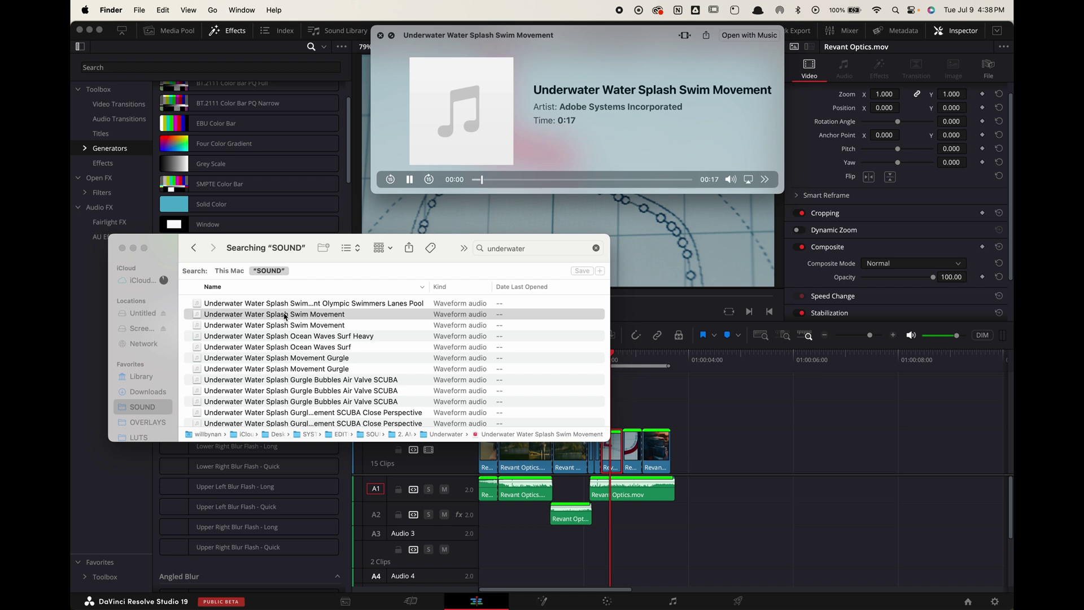
key("space")
left_click(285, 325)
key("space")
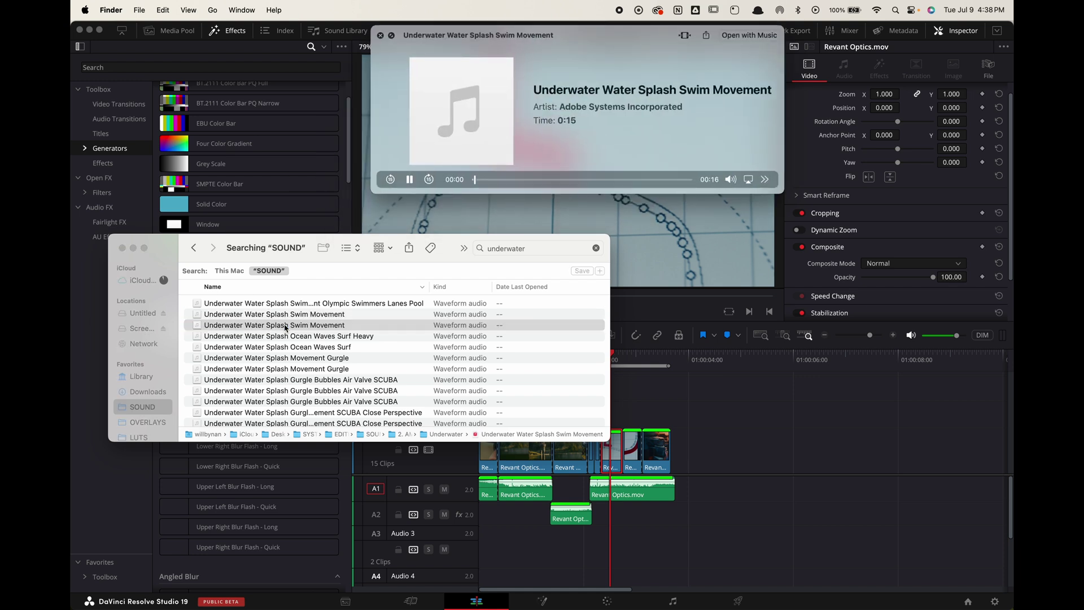
key("space")
left_click_drag(285, 315, 527, 539)
- Play the timeline with the new underwater sound and nudge its clip slightly later on Audio 3
left_click(515, 359)
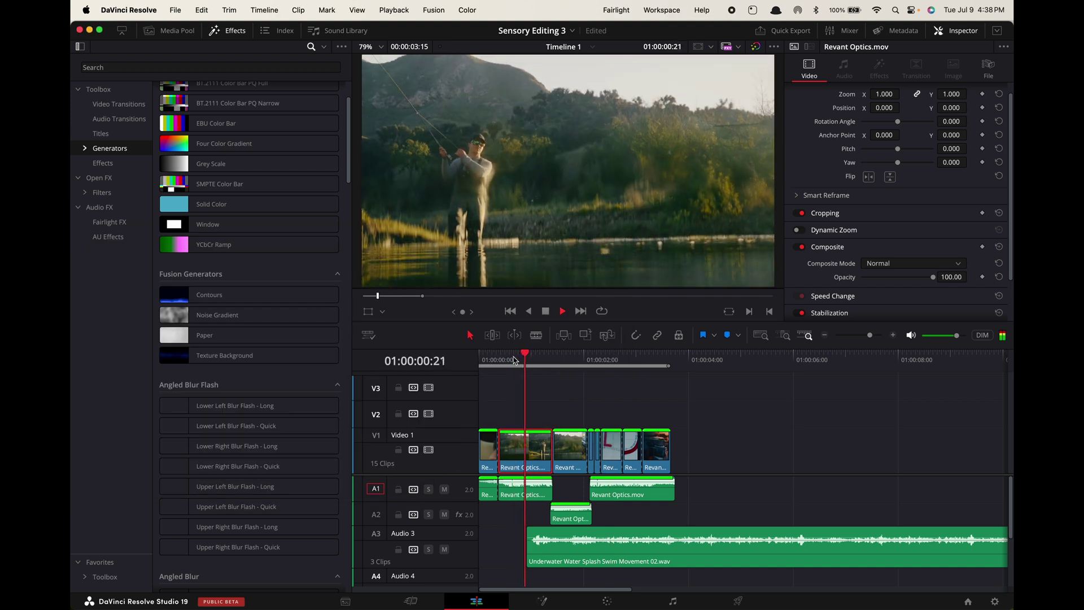
key("space")
left_click_drag(581, 554, 597, 554)
left_click(532, 436)
left_click(518, 361)
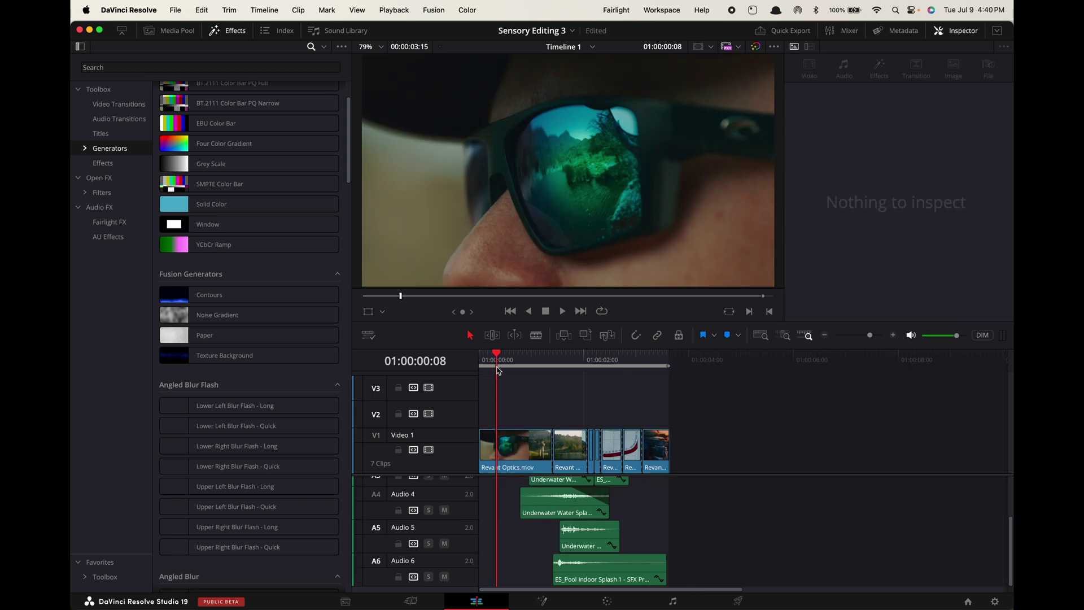
left_click(497, 367)
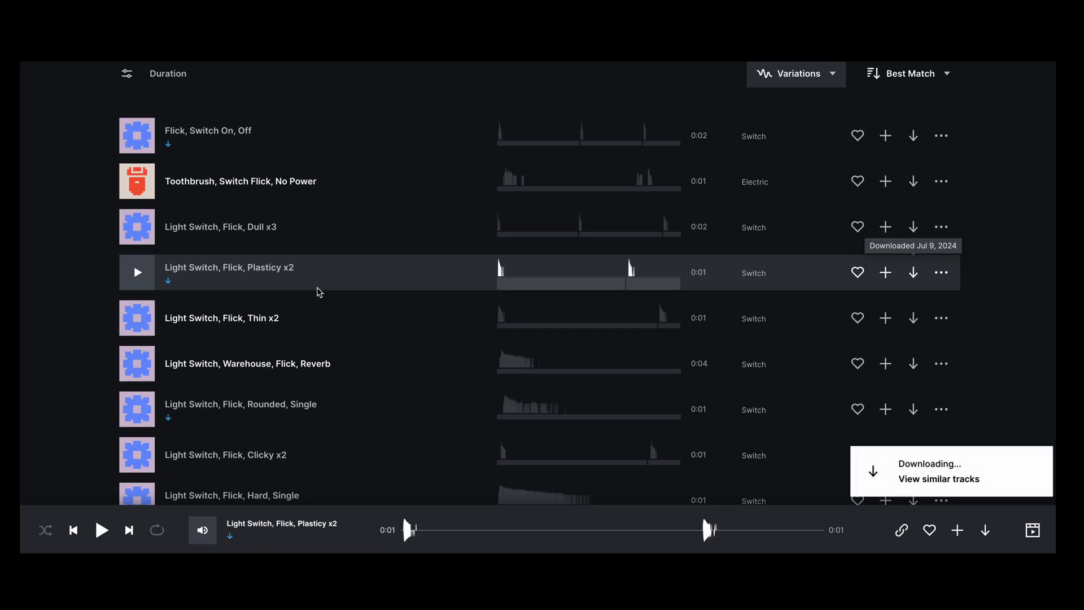
- Browse the light switch flick sound effects and play the Sensory Editing 4 timeline from just before 01:00:02:00
scroll(318, 291, "down", 3)
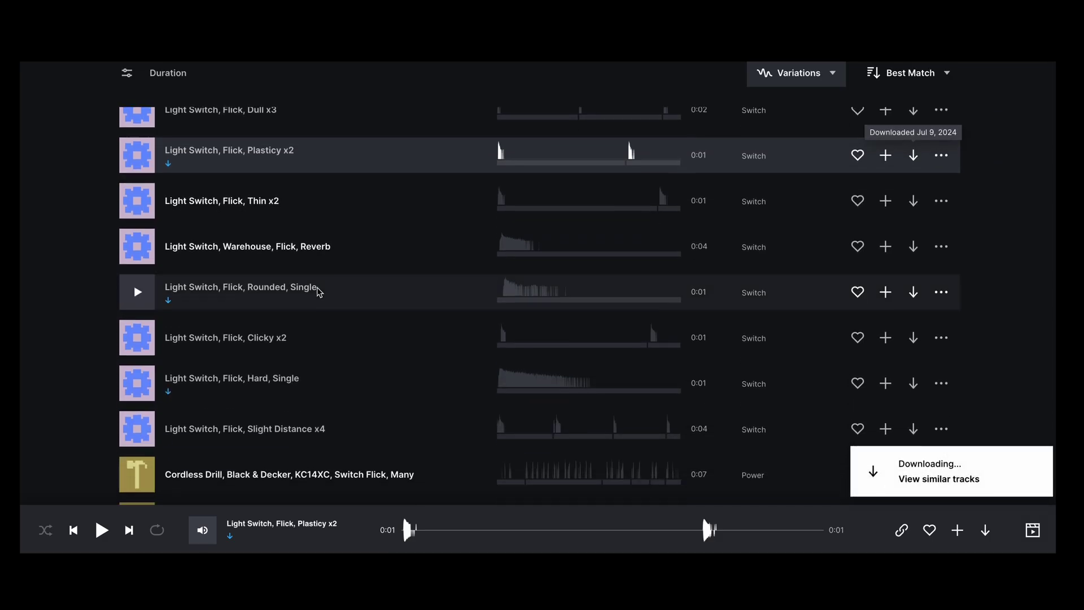
scroll(317, 290, "down", 2)
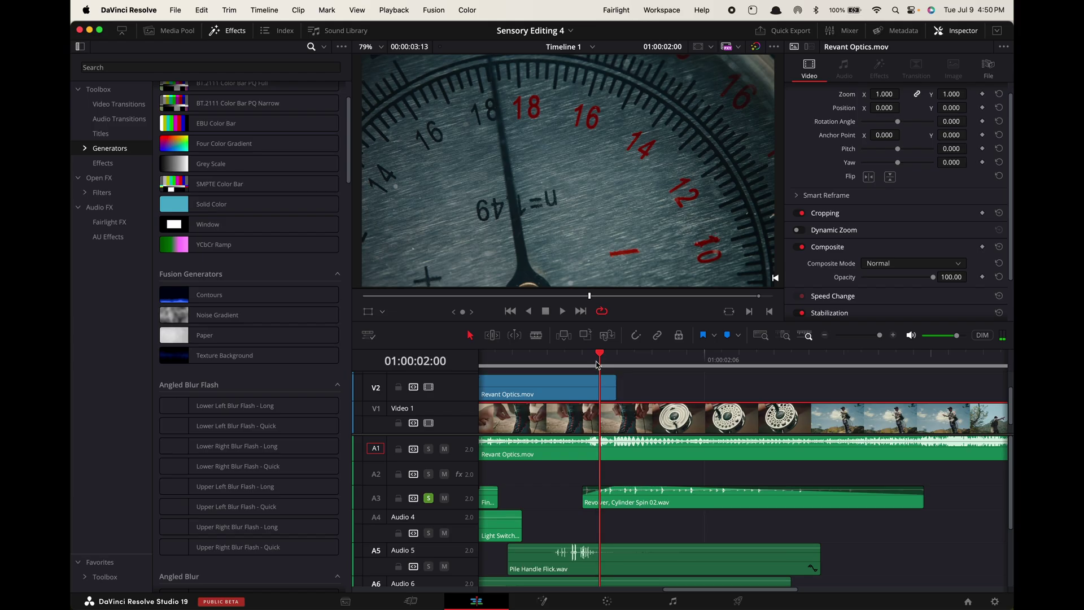
left_click_drag(598, 366, 561, 371)
key("space")
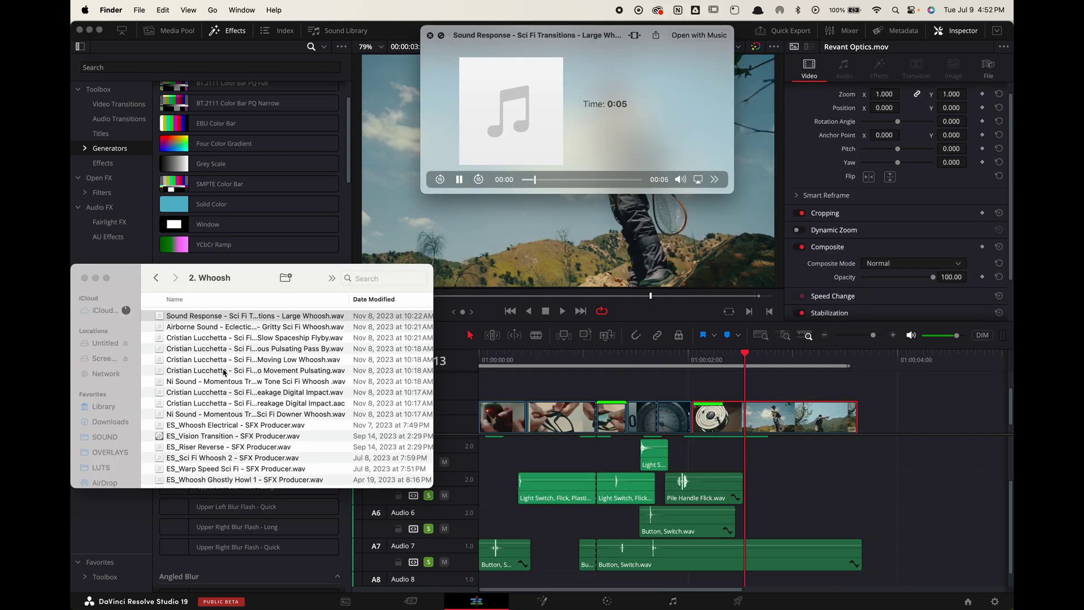
- Place the previewed Sci Fi Transitions Large Whoosh sound on Audio 4 near 01:00:02:13 and trim off its quiet beginning
key("space")
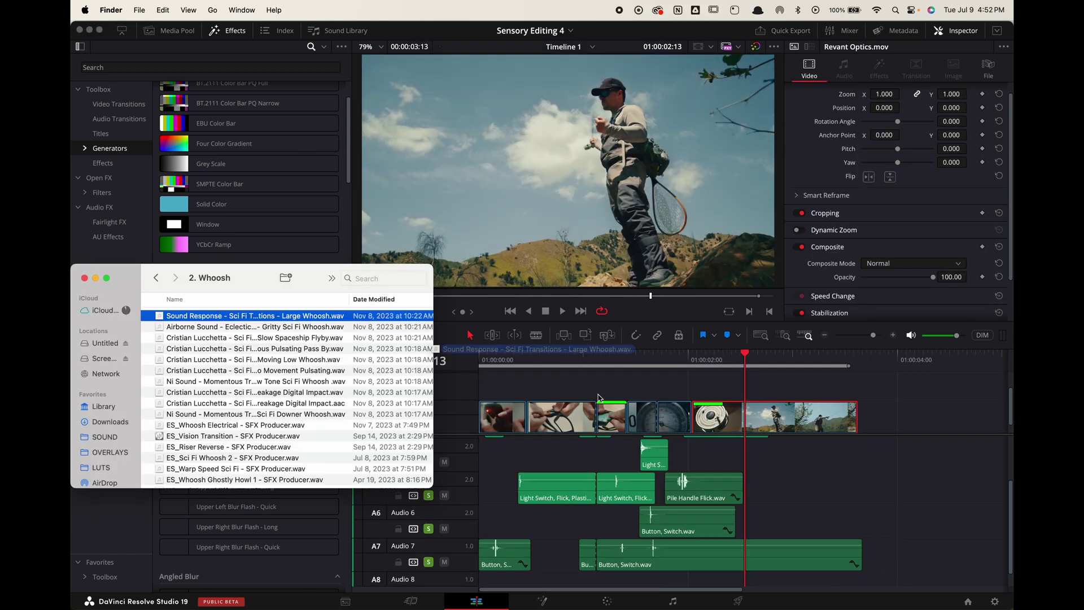
left_click_drag(598, 397, 752, 464)
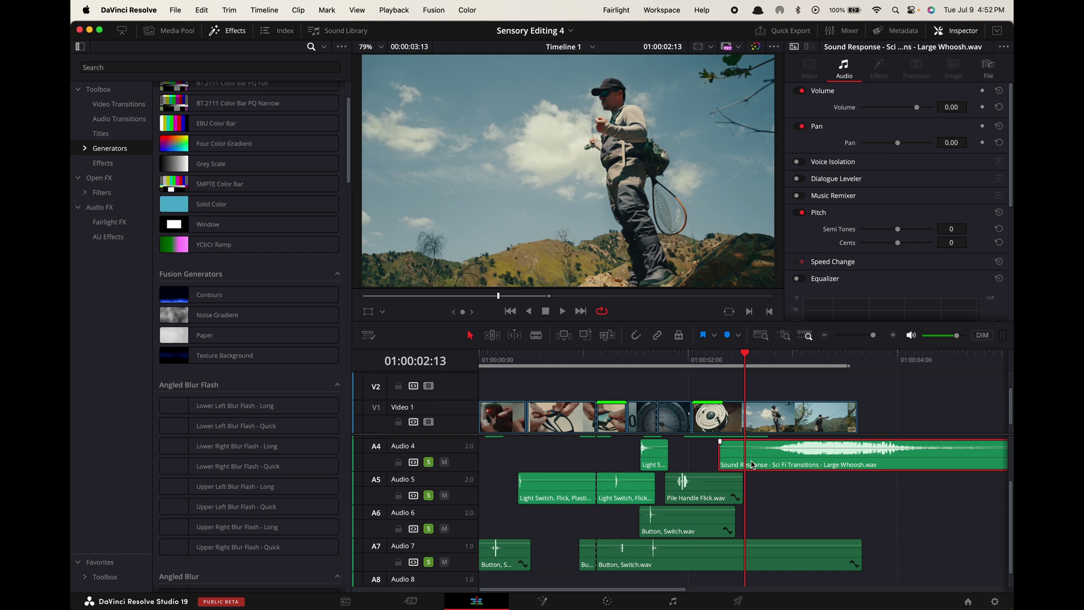
left_click_drag(720, 462, 755, 464)
- Set the Large Whoosh clip's speed to 200 and play the result from 01:00:02:10
right_click(767, 461)
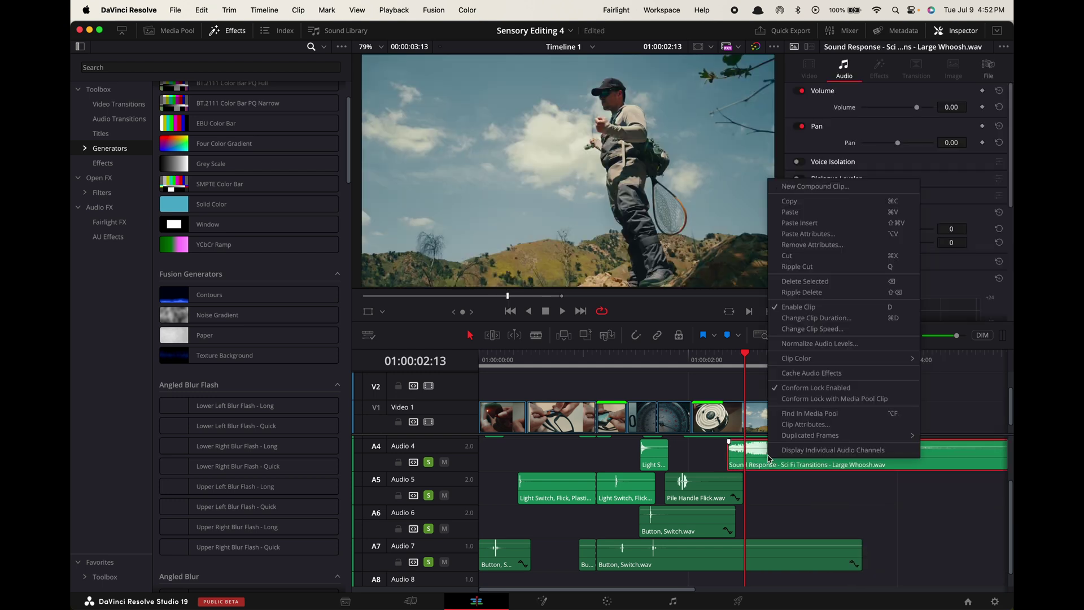
left_click(817, 328)
type("200")
key("Return")
left_click(732, 358)
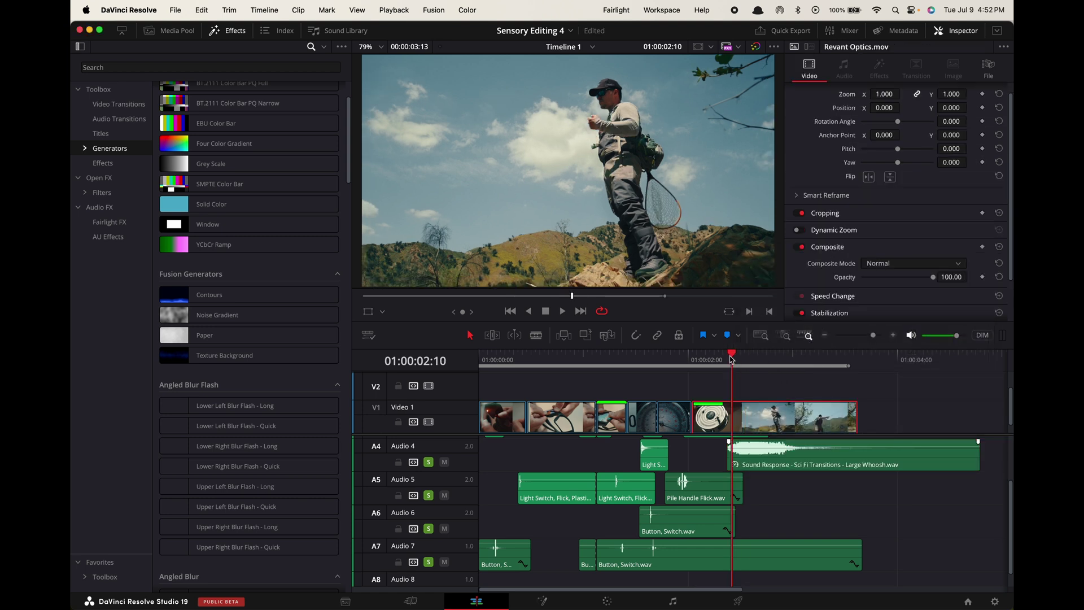
key("space")
key("space")
- Shift the Large Whoosh clip later on Audio 4 to start at about 01:00:02:13 and play that section
left_click_drag(764, 469, 782, 468)
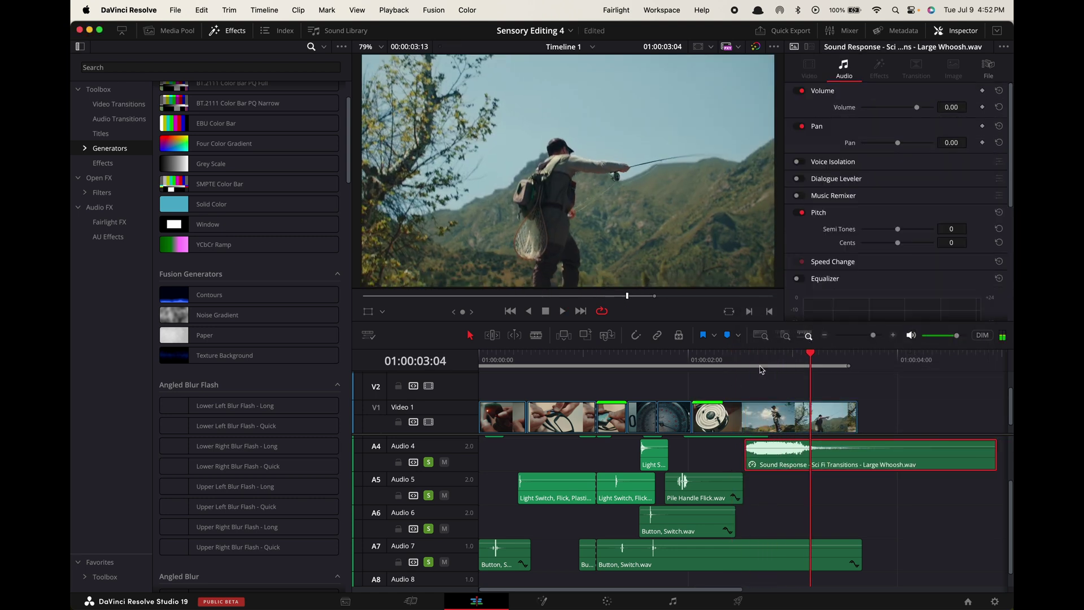
left_click(743, 360)
key("space")
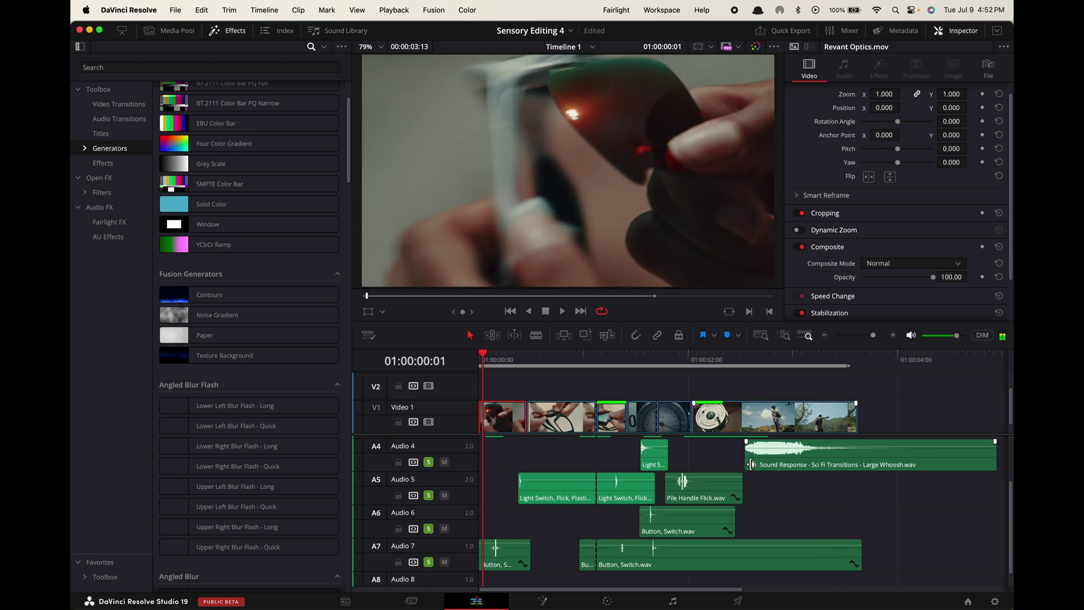
- Extend the start of the Large Whoosh clip earlier to bring back some of its build-up, and play it
left_click_drag(751, 464, 728, 459)
left_click(735, 360)
key("space")
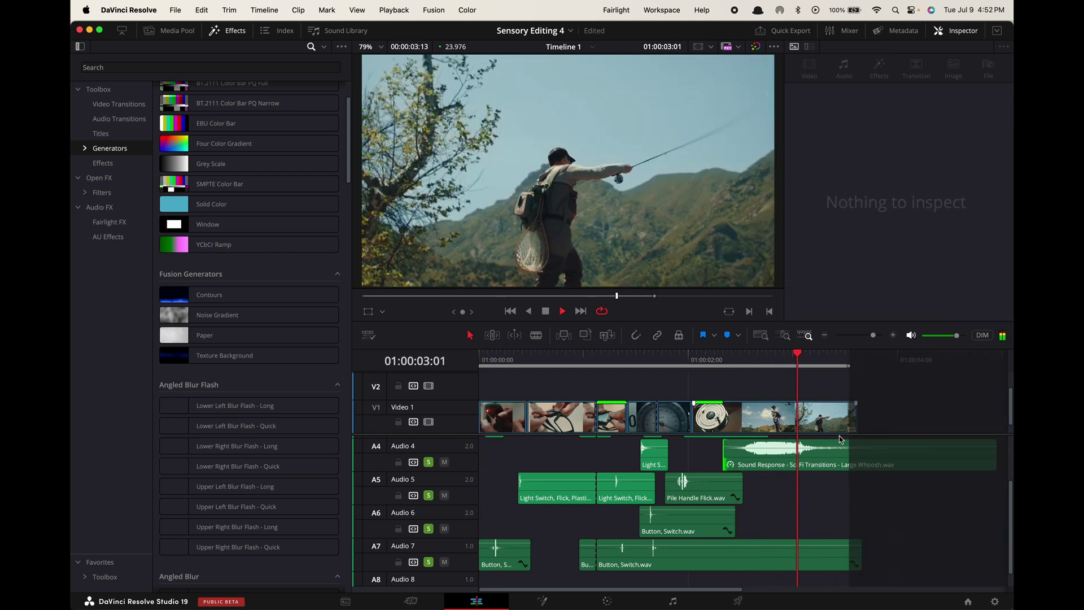
key("space")
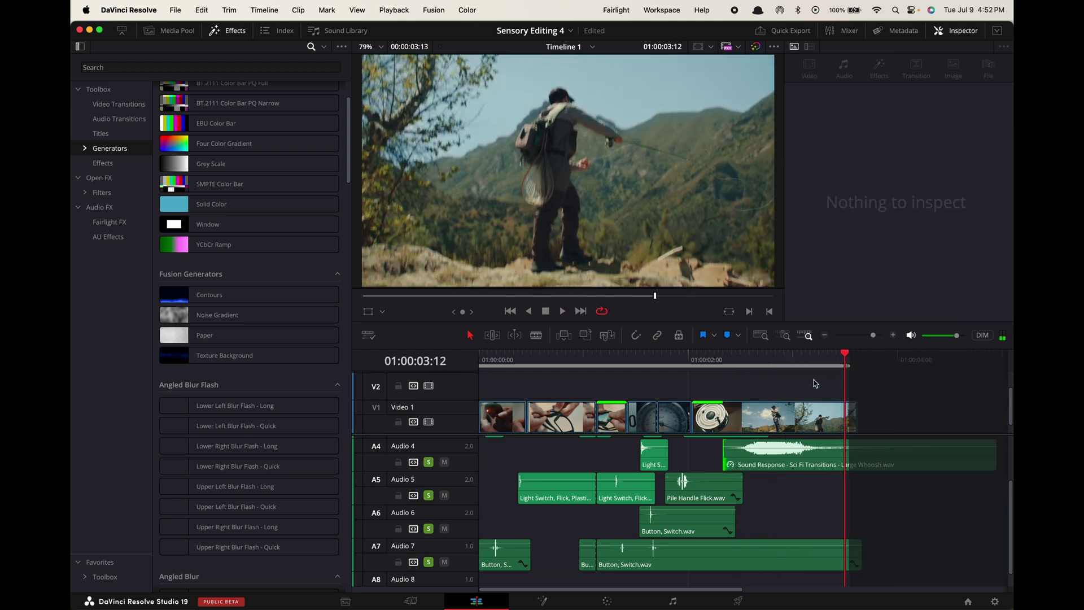
- Replay the whoosh section up to the final shot, and play the whole timeline from the beginning
left_click_drag(810, 357, 728, 358)
key("space")
key("space")
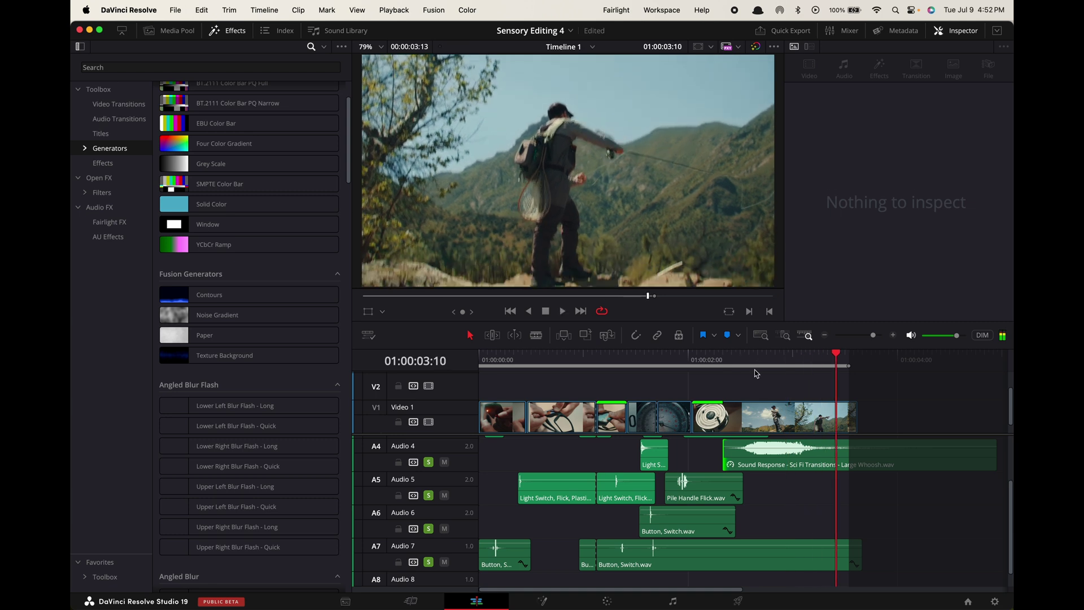
key("Home")
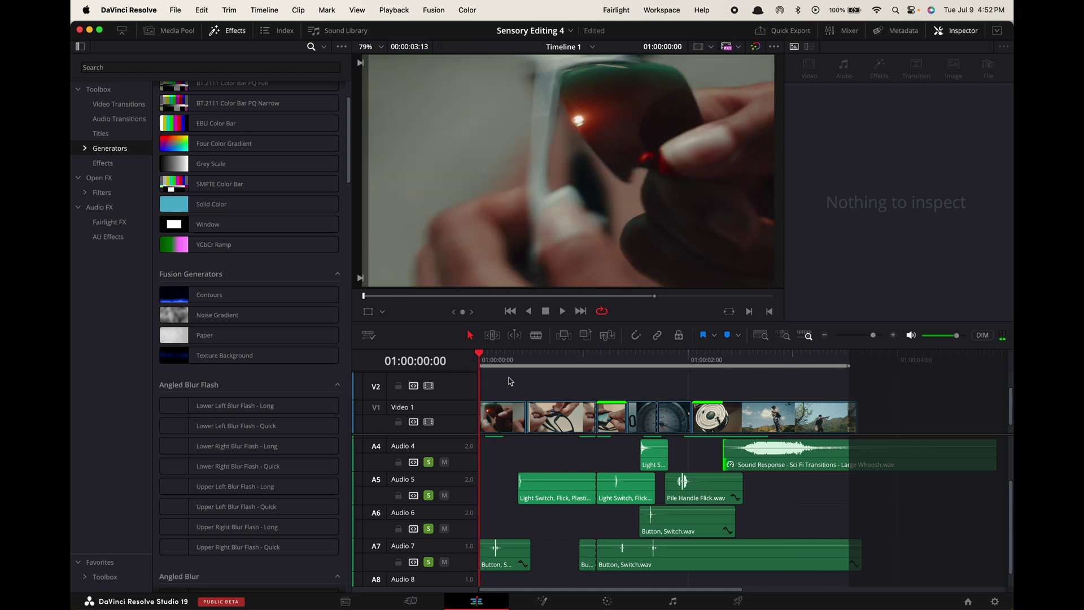
key("space")
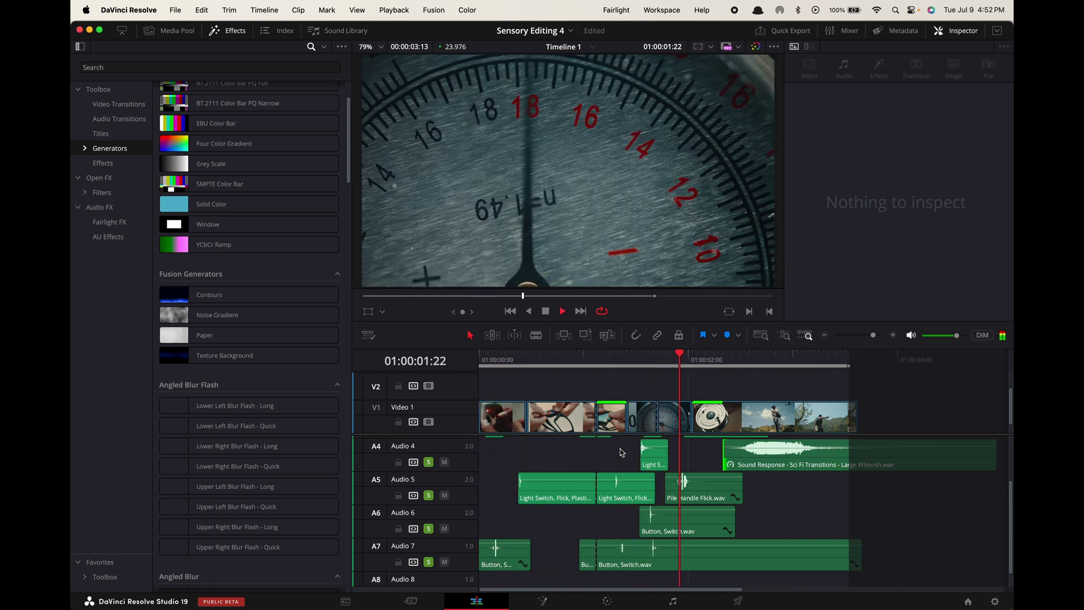